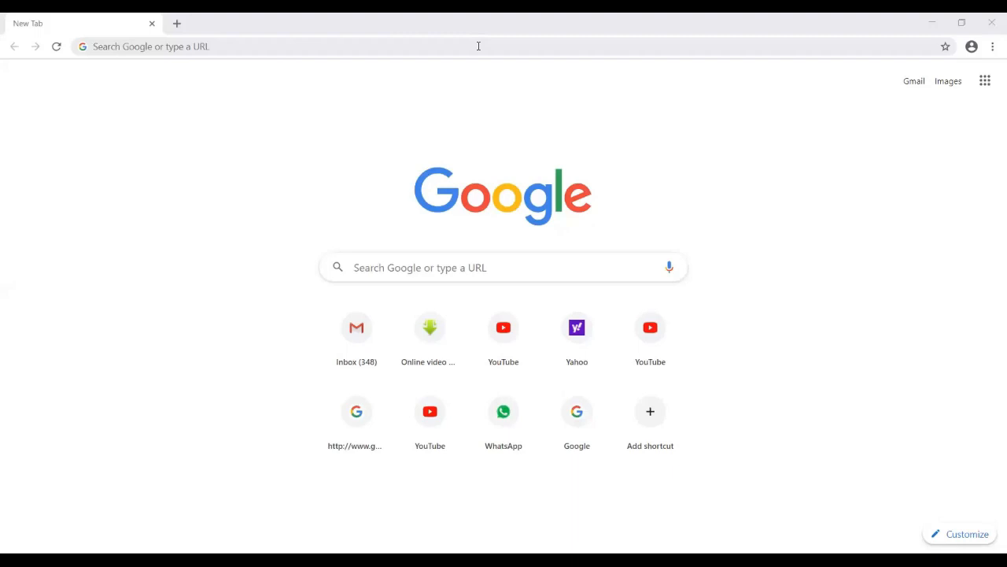
- Sign in to Gmail with the teacher's school account by entering the account password
{"action": "left_click", "coordinate": [753, 344]}
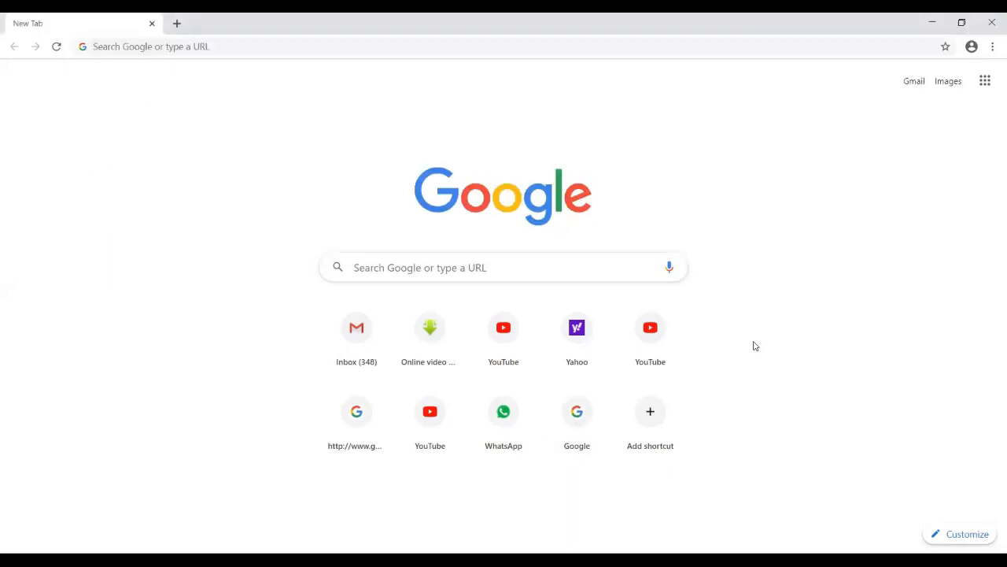
{"action": "left_click", "coordinate": [352, 338]}
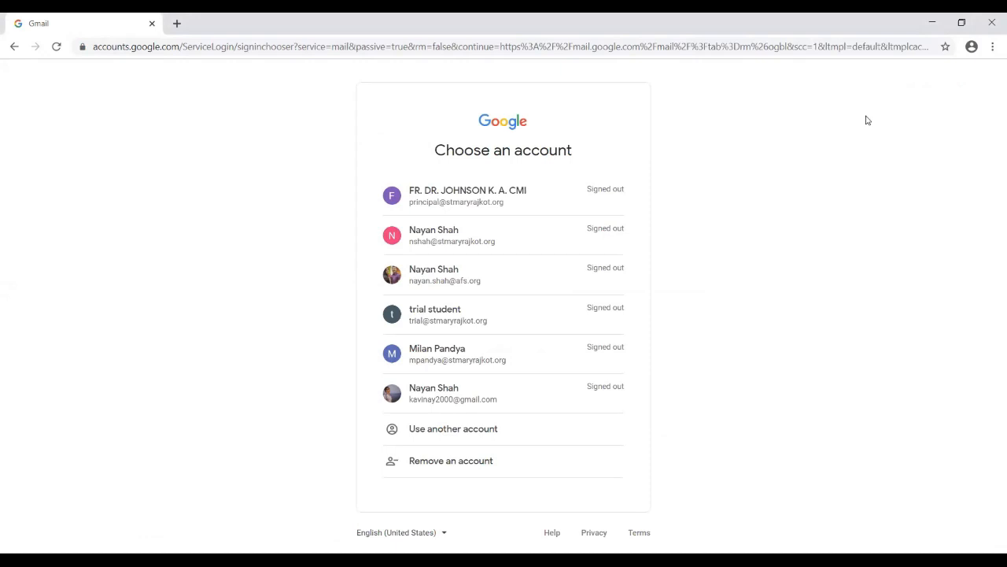
{"action": "left_click", "coordinate": [489, 234]}
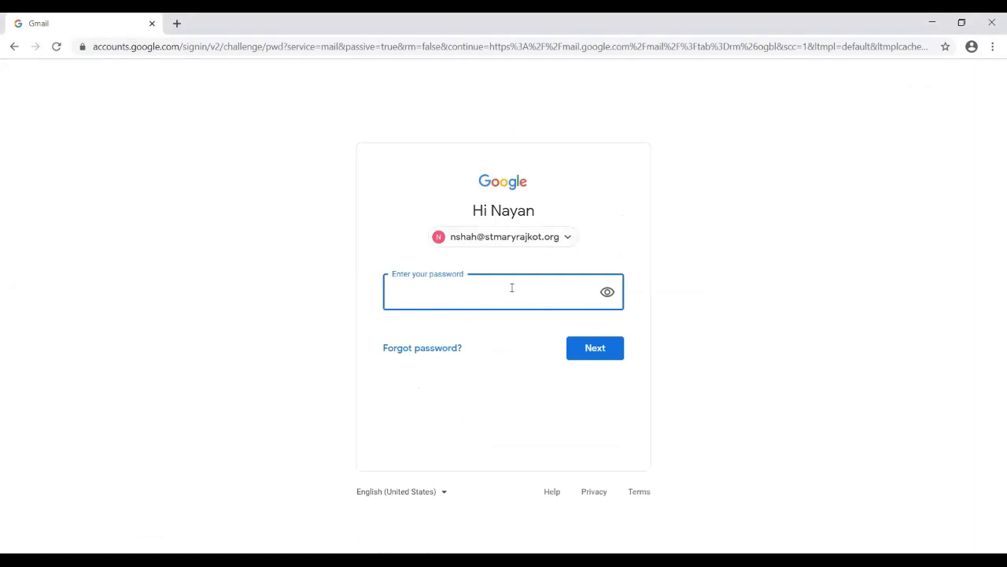
{"action": "type", "text": "•"}
{"action": "left_click", "coordinate": [602, 358]}
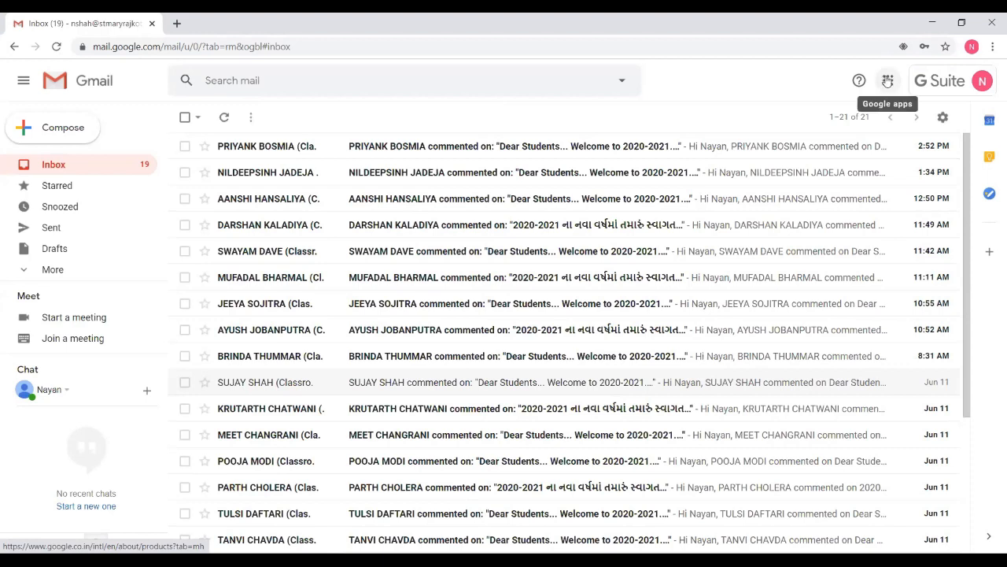
- Open Google Classroom from the Google apps available in Gmail
{"action": "left_click", "coordinate": [887, 82]}
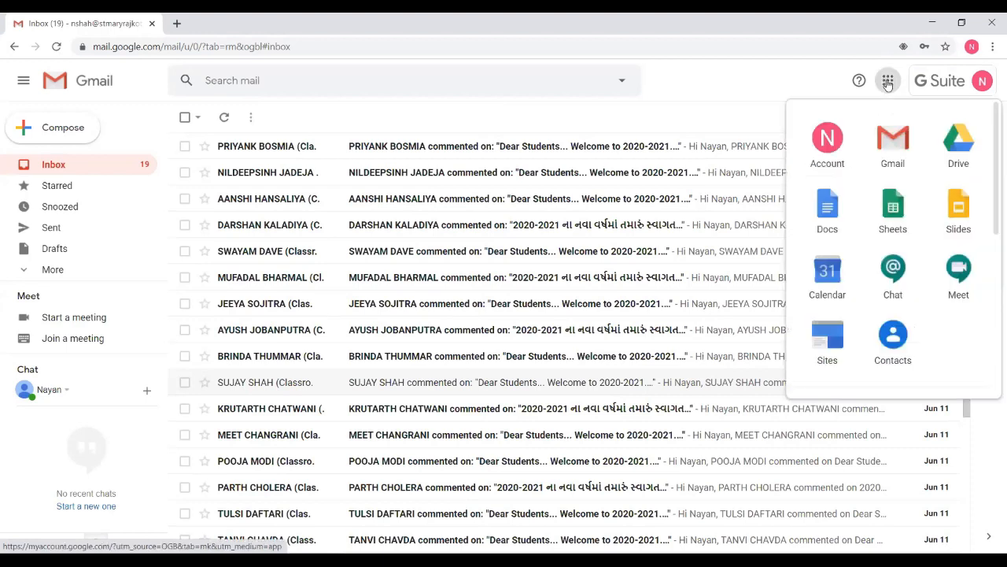
{"action": "scroll", "coordinate": [931, 238], "scroll_direction": "down", "scroll_amount": 5}
{"action": "scroll", "coordinate": [931, 239], "scroll_direction": "down", "scroll_amount": 2}
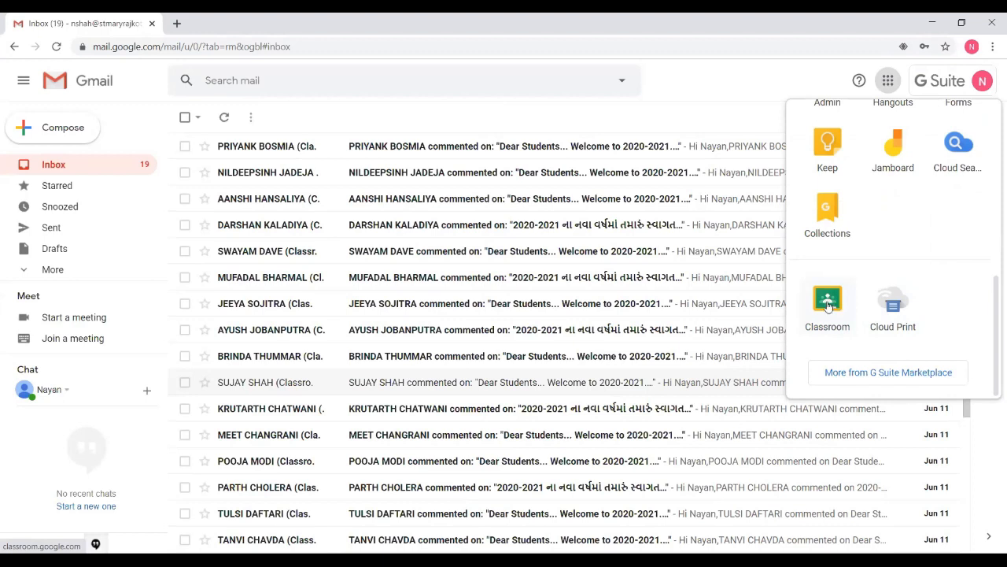
{"action": "left_click", "coordinate": [828, 304]}
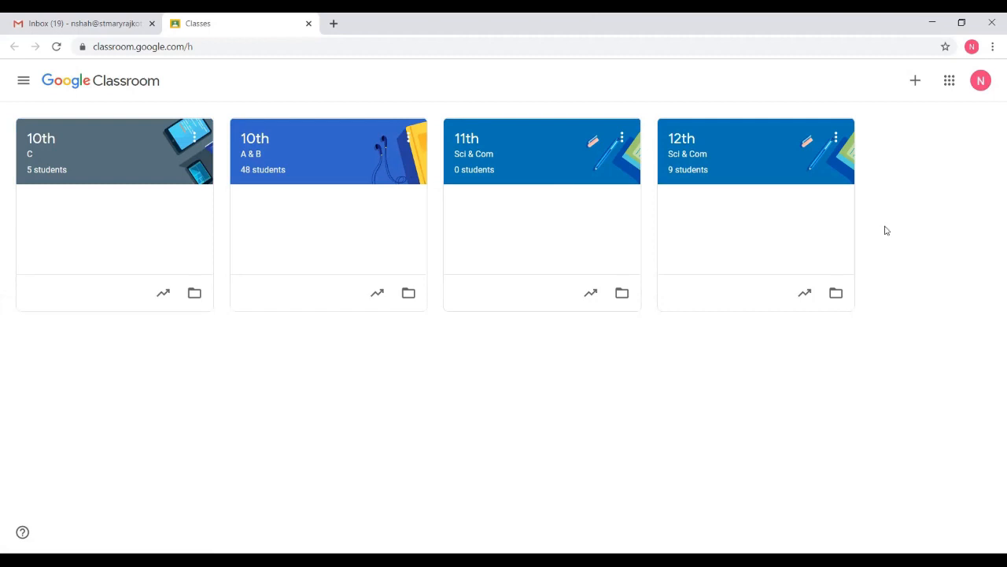
- Create a class named 9th A & B with section 2020-2021 and subject Computer Science, and check its details on the class page
{"action": "left_click", "coordinate": [917, 85]}
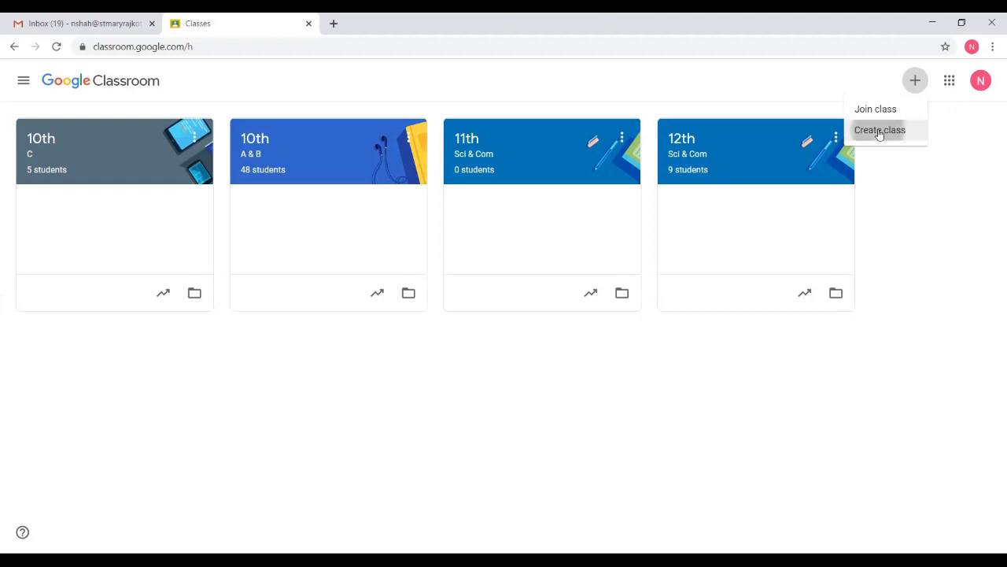
{"action": "left_click", "coordinate": [880, 131]}
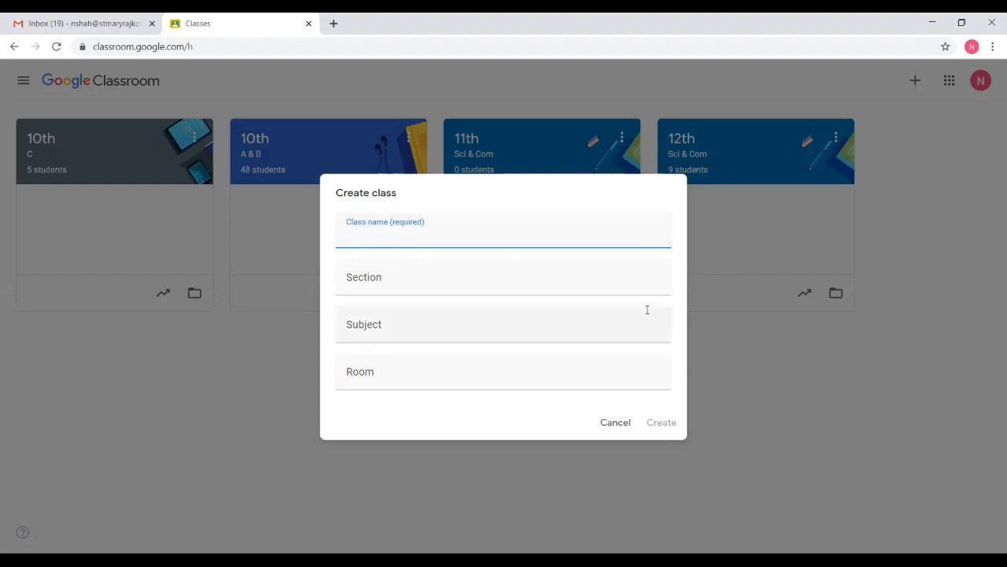
{"action": "type", "text": "9th A & B"}
{"action": "left_click", "coordinate": [439, 280]}
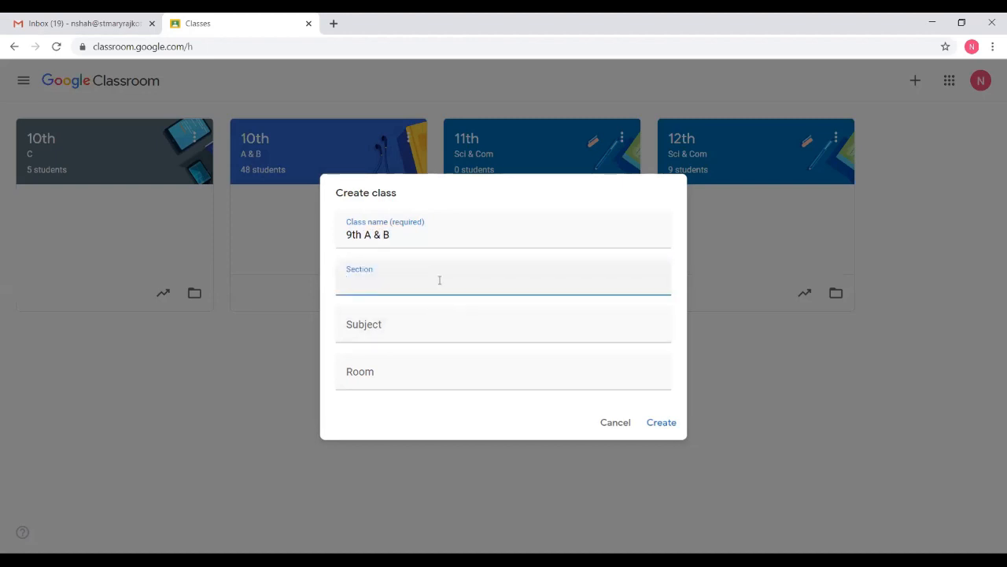
{"action": "left_click", "coordinate": [413, 330]}
{"action": "type", "text": "Comp"}
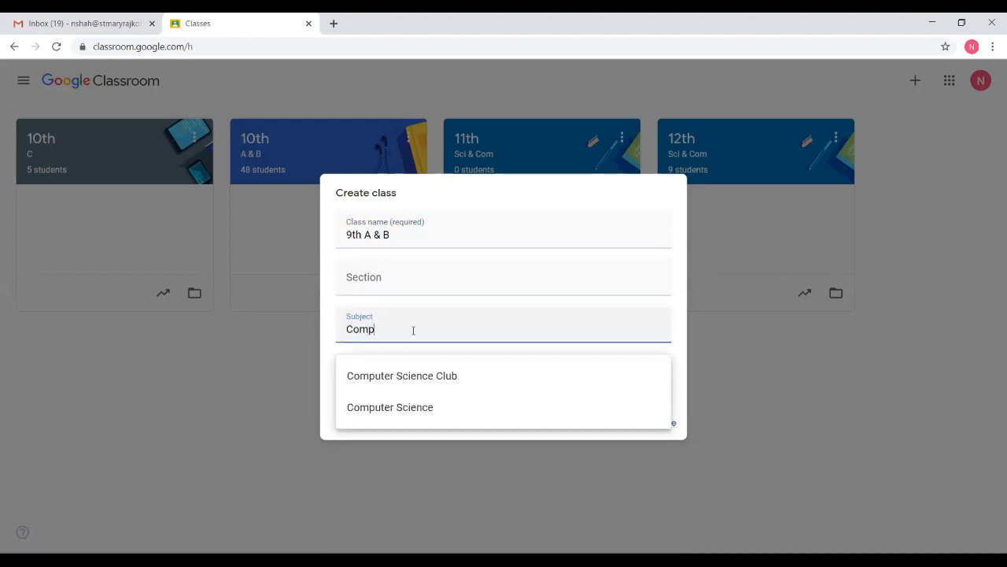
{"action": "left_click", "coordinate": [410, 410]}
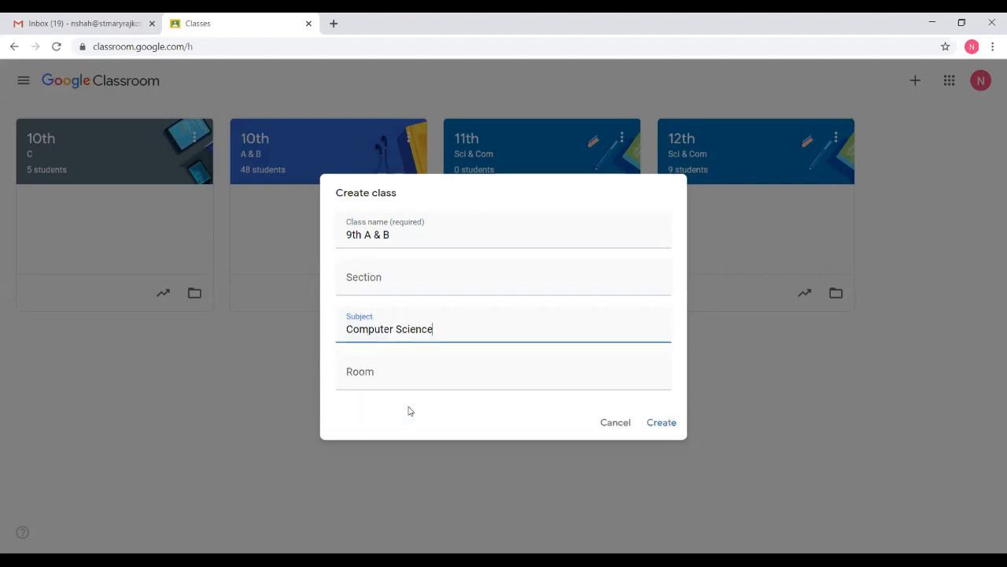
{"action": "left_click", "coordinate": [426, 277]}
{"action": "type", "text": "2020-2021"}
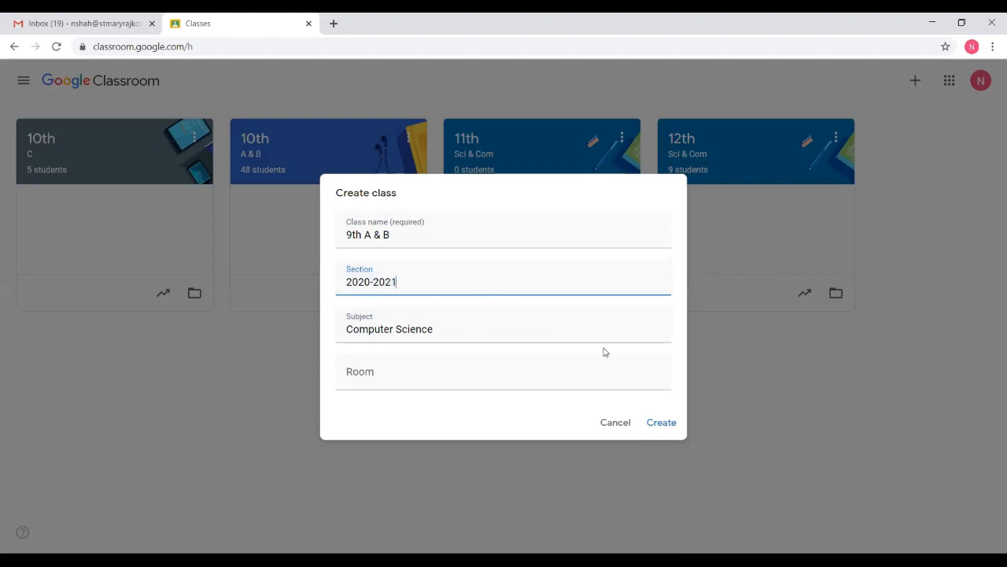
{"action": "left_click", "coordinate": [663, 423]}
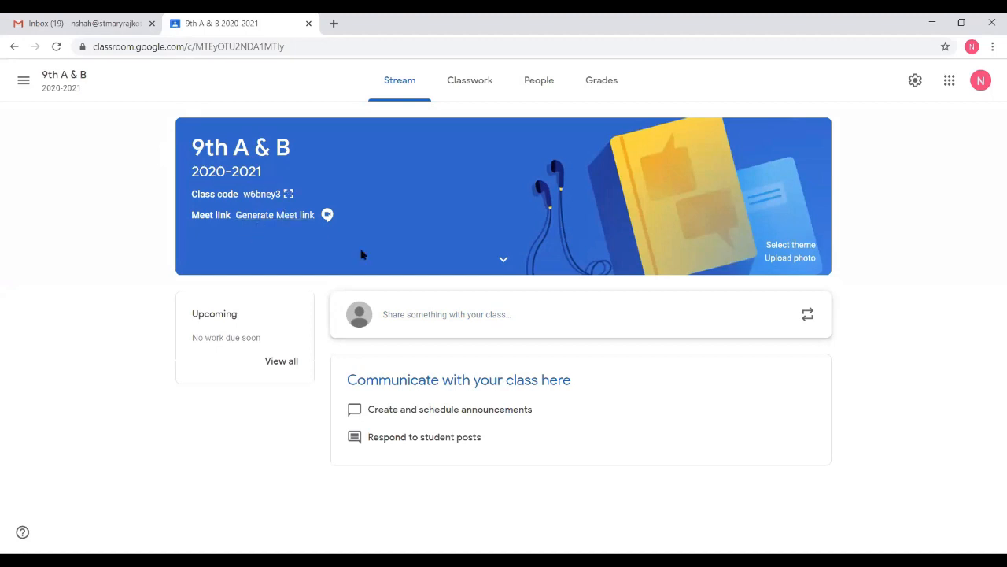
{"action": "left_click", "coordinate": [503, 263]}
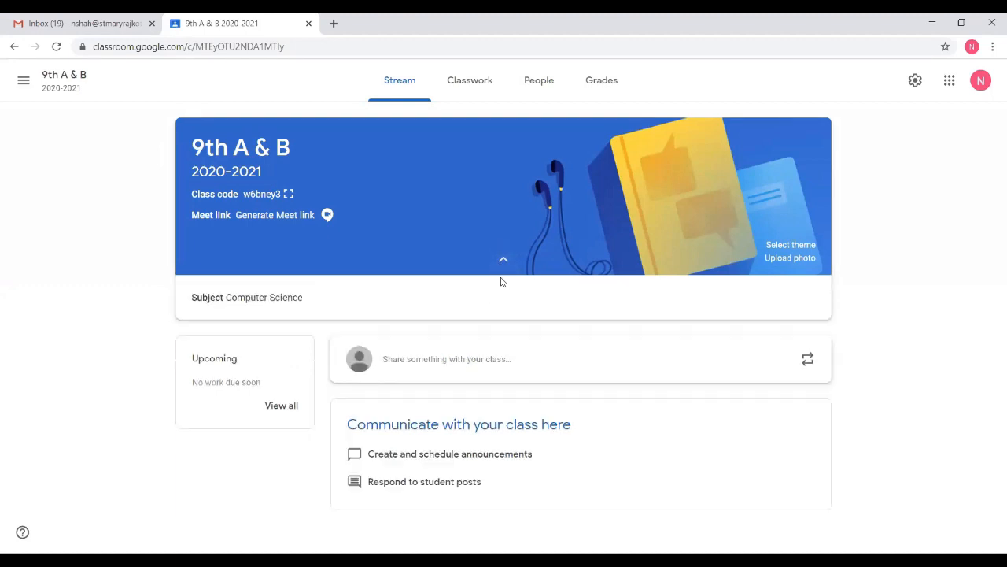
{"action": "left_click", "coordinate": [504, 262]}
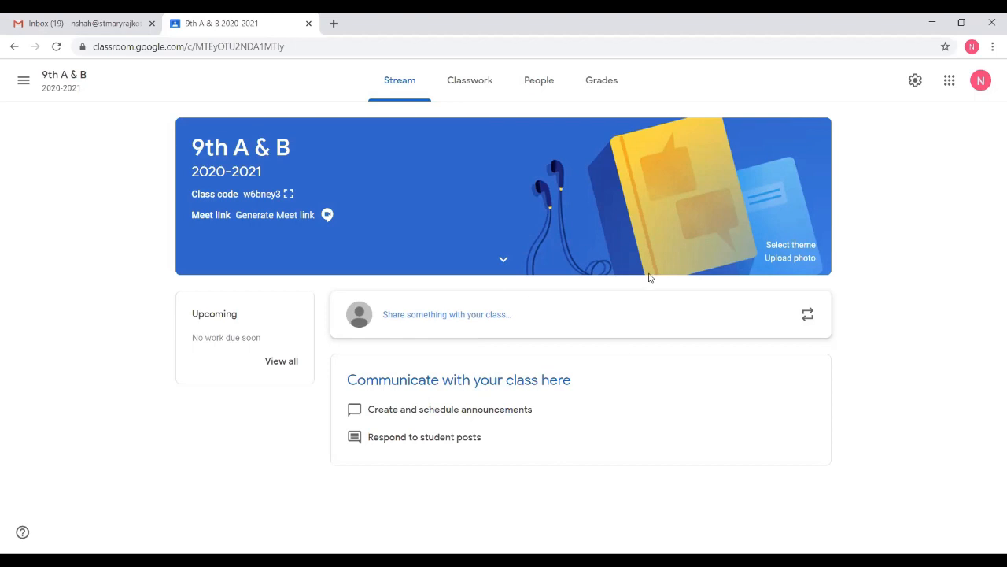
- Set the class description to Computer in the class settings
{"action": "left_click", "coordinate": [915, 82]}
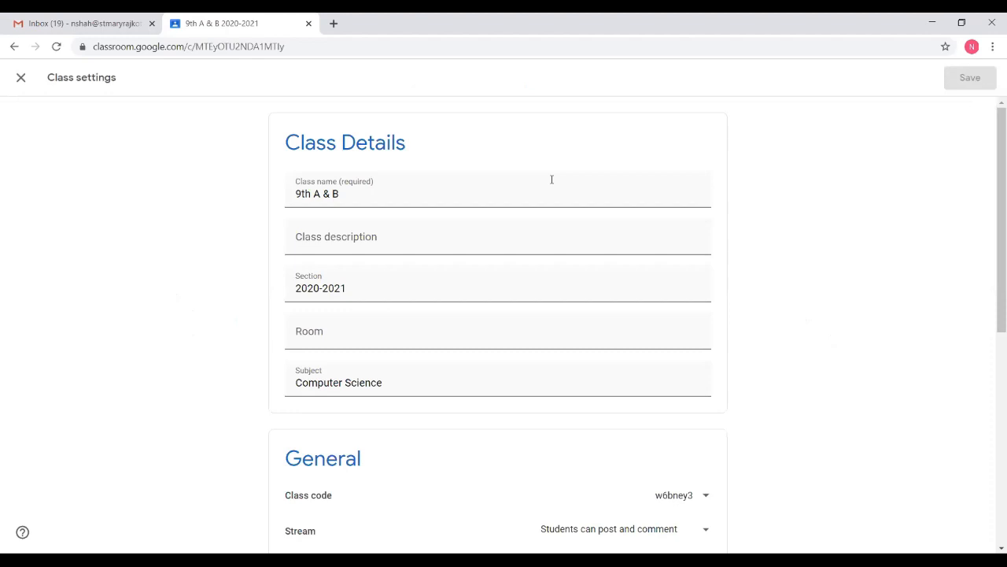
{"action": "scroll", "coordinate": [569, 273], "scroll_direction": "down", "scroll_amount": 3}
{"action": "scroll", "coordinate": [568, 272], "scroll_direction": "up", "scroll_amount": 3}
{"action": "left_click", "coordinate": [394, 238]}
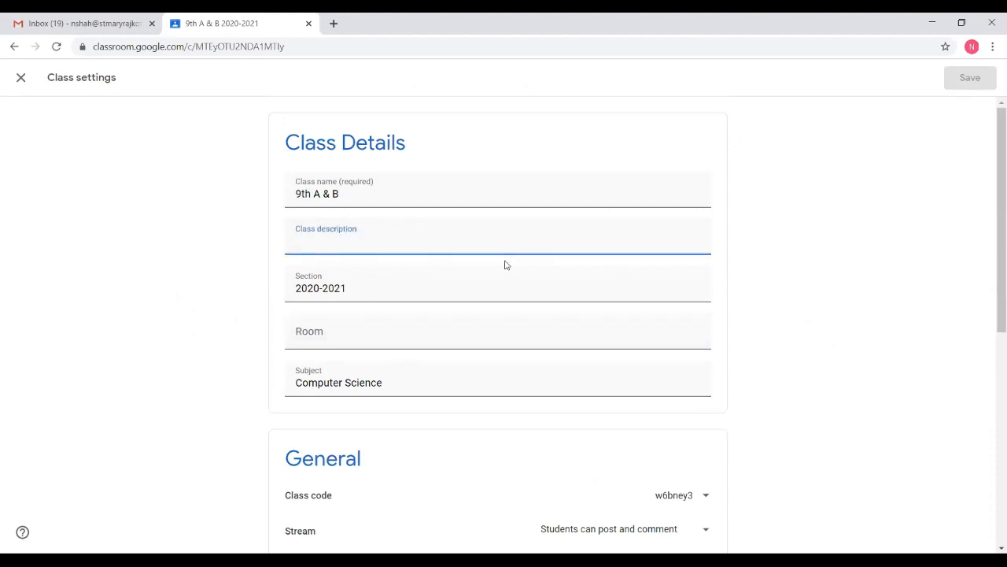
{"action": "type", "text": "Computer"}
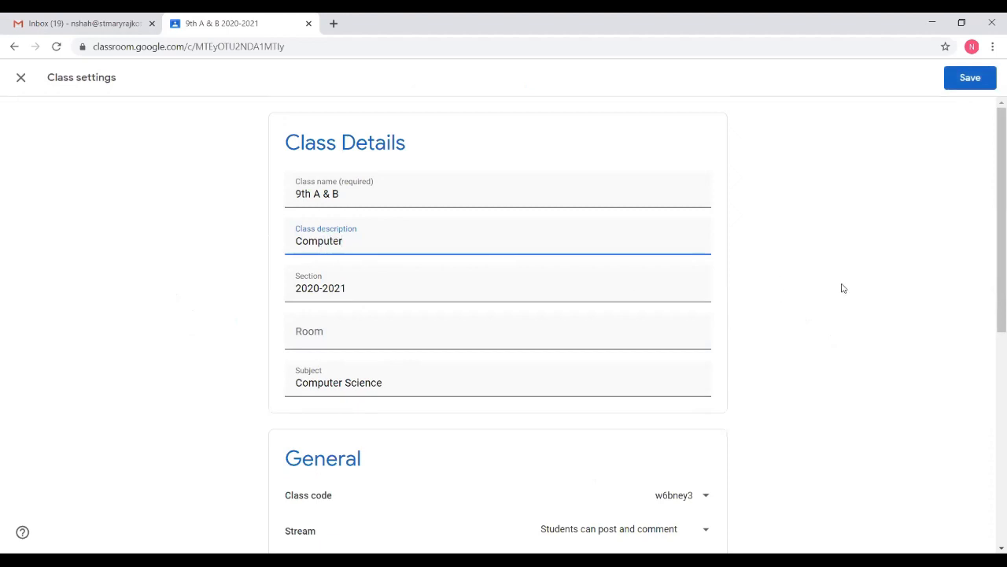
- Set the Stream permission to Only teachers can post or comment
{"action": "scroll", "coordinate": [845, 287], "scroll_direction": "down", "scroll_amount": 1}
{"action": "scroll", "coordinate": [845, 287], "scroll_direction": "down", "scroll_amount": 3}
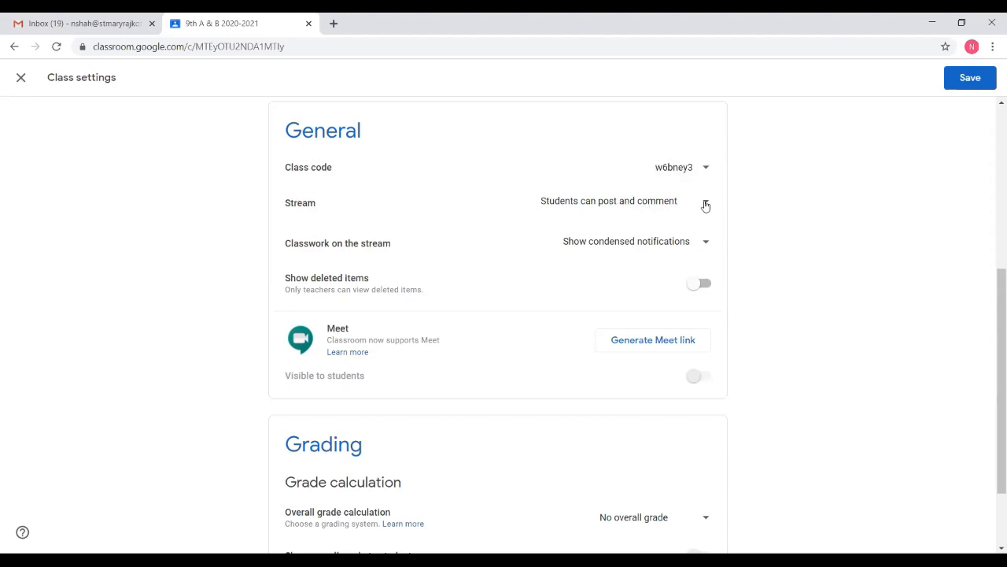
{"action": "left_click", "coordinate": [706, 205]}
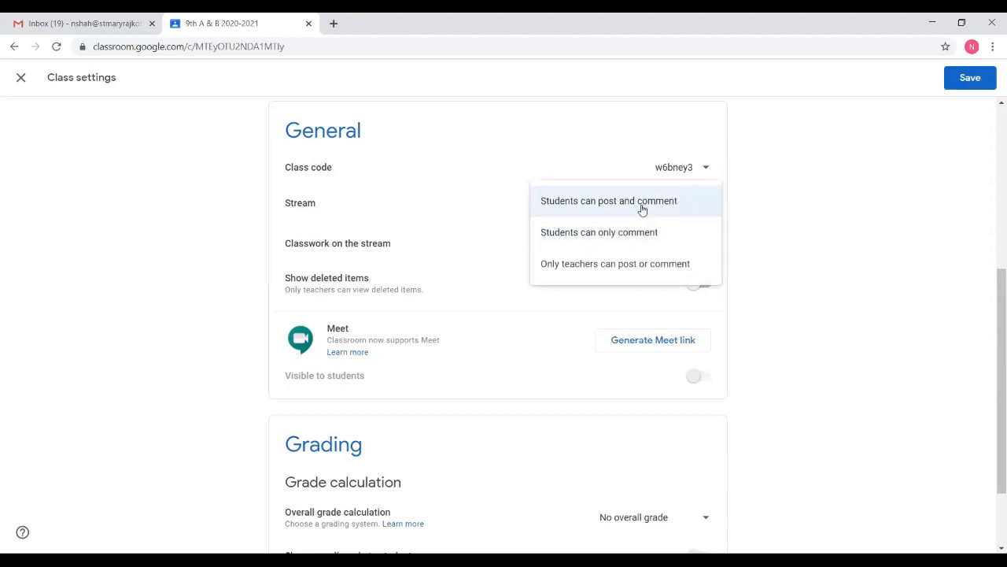
{"action": "left_click", "coordinate": [626, 265]}
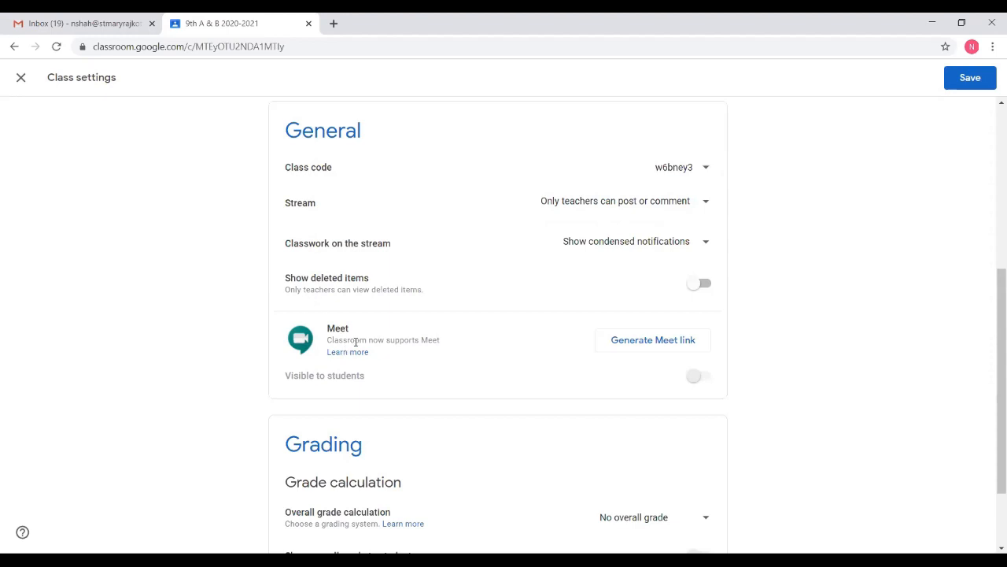
- Generate a Meet link for the class
{"action": "scroll", "coordinate": [393, 327], "scroll_direction": "down", "scroll_amount": 1}
{"action": "scroll", "coordinate": [395, 327], "scroll_direction": "down", "scroll_amount": 1}
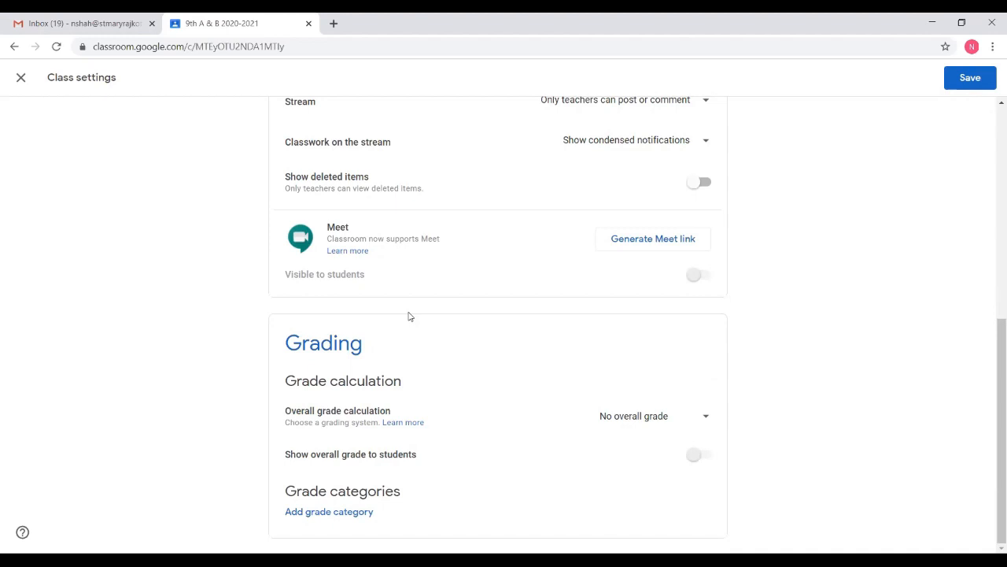
{"action": "left_click", "coordinate": [651, 240]}
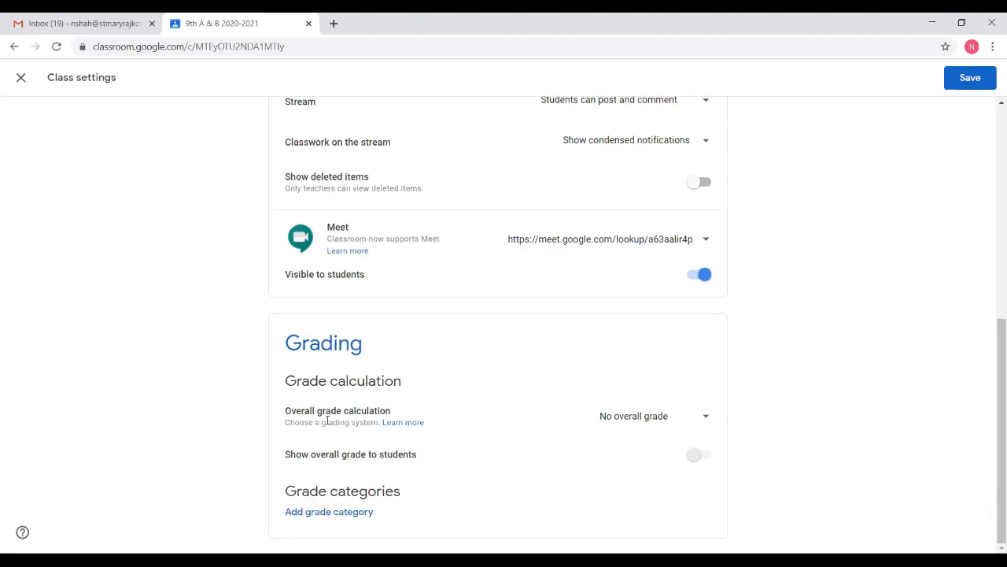
- Set the overall grade calculation to Weighted by category and add an Assignments grade category at 10%
{"action": "left_click", "coordinate": [707, 420]}
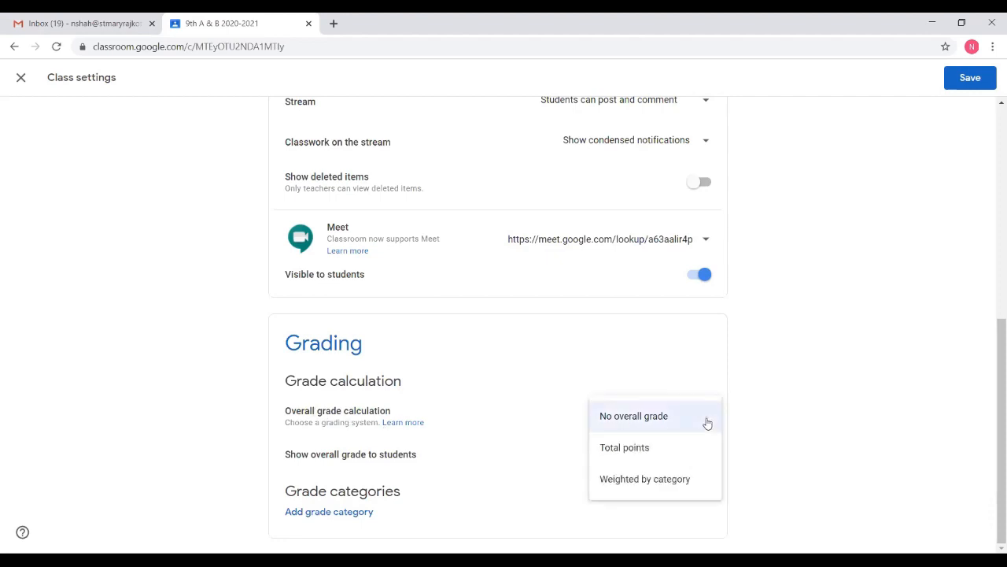
{"action": "left_click", "coordinate": [655, 480]}
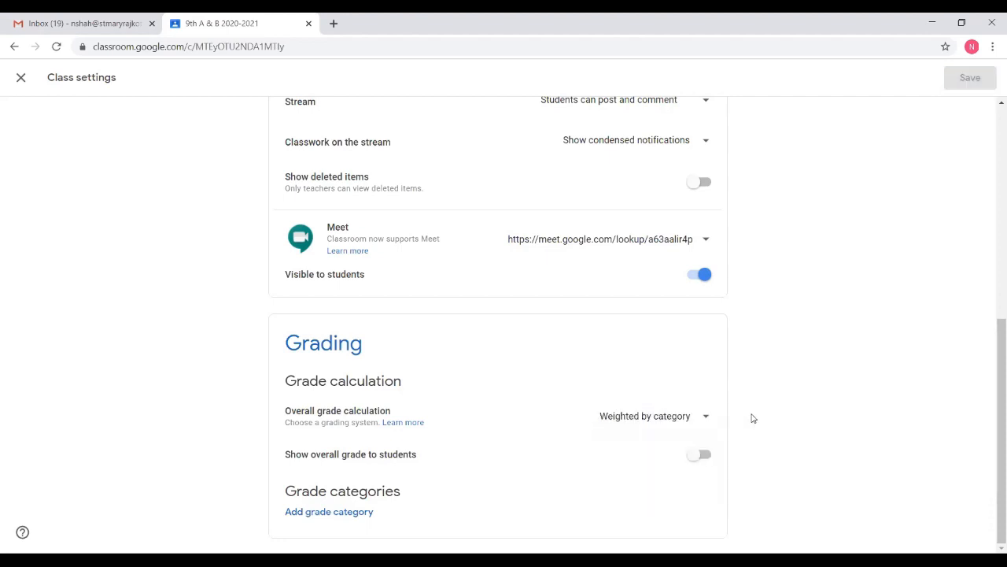
{"action": "left_click", "coordinate": [329, 512]}
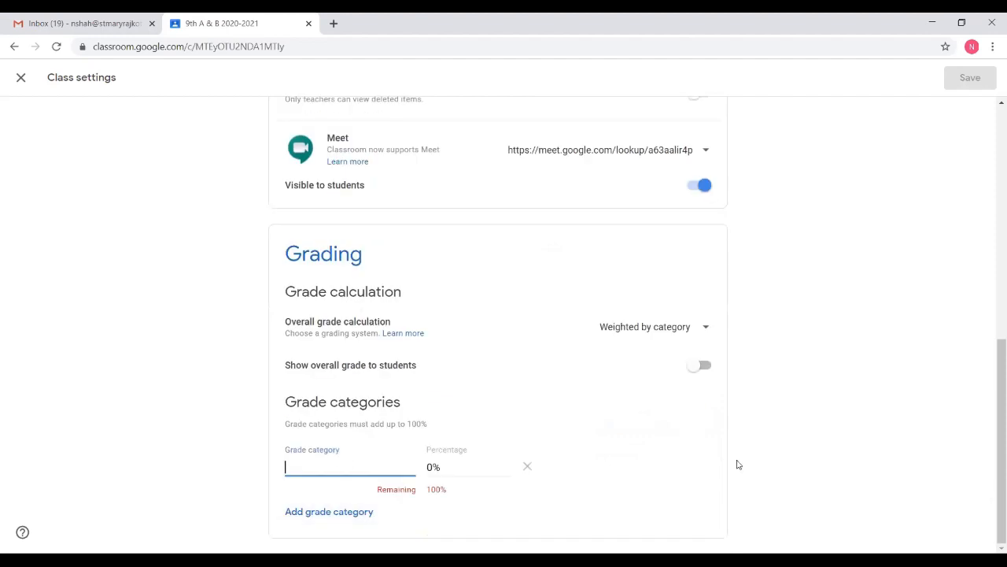
{"action": "type", "text": "Assignments"}
{"action": "key", "text": "Tab"}
{"action": "type", "text": "10"}
{"action": "key", "text": "Tab"}
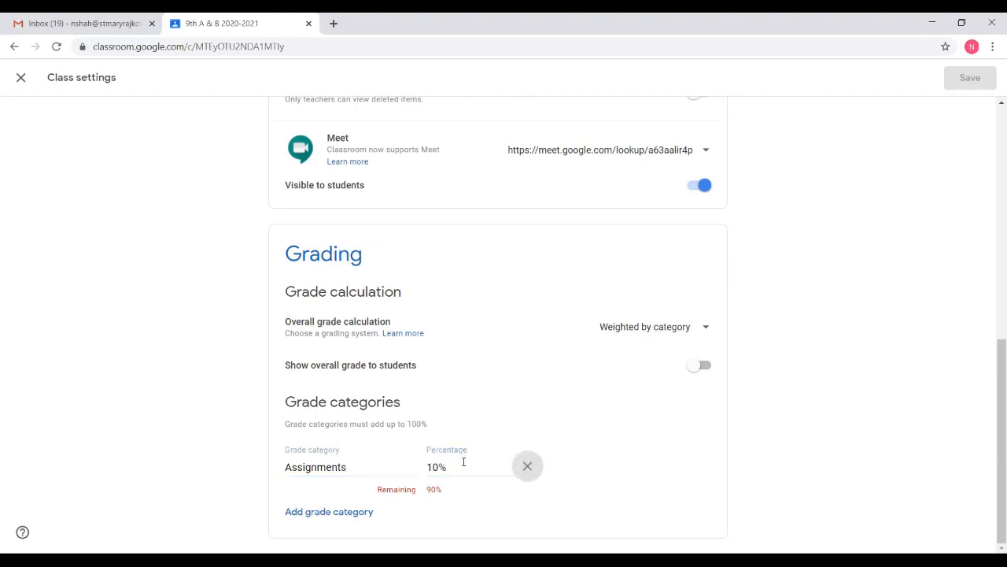
- Add a second grade category named Homework with a percentage of 10%
{"action": "left_click", "coordinate": [351, 513]}
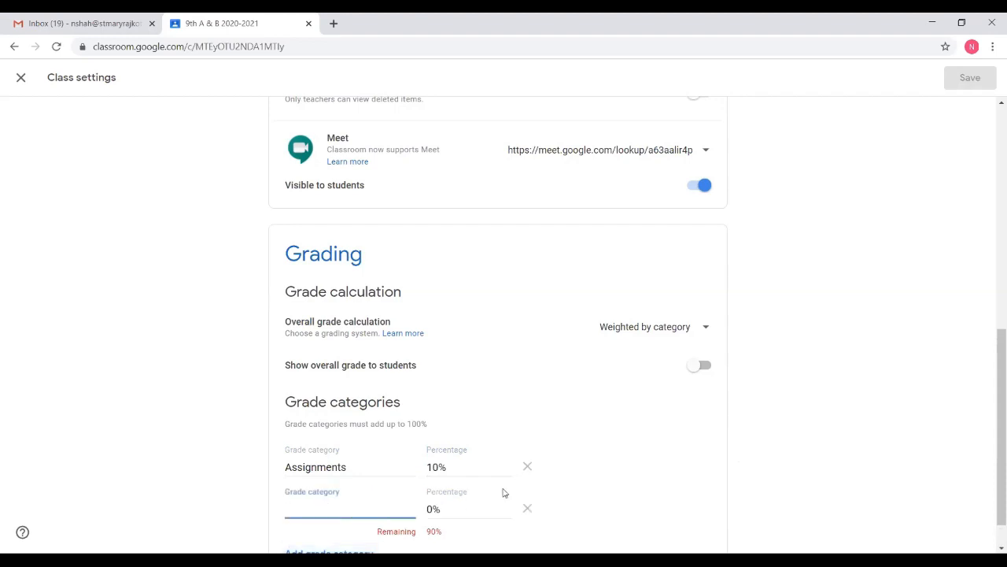
{"action": "type", "text": "Classwor"}
{"action": "key", "text": "BackSpace"}
{"action": "key", "text": "BackSpace"}
{"action": "key", "text": "BackSpace"}
{"action": "key", "text": "BackSpace"}
{"action": "key", "text": "BackSpace"}
{"action": "key", "text": "BackSpace"}
{"action": "key", "text": "BackSpace"}
{"action": "key", "text": "BackSpace"}
{"action": "type", "text": "Homework"}
{"action": "key", "text": "Tab"}
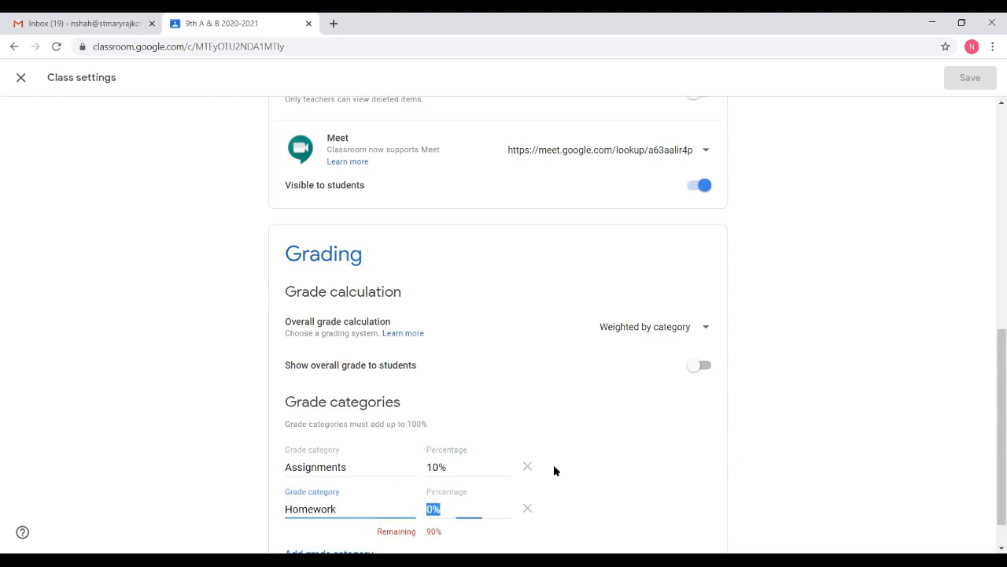
{"action": "type", "text": "10"}
{"action": "key", "text": "Tab"}
{"action": "key", "text": "Tab"}
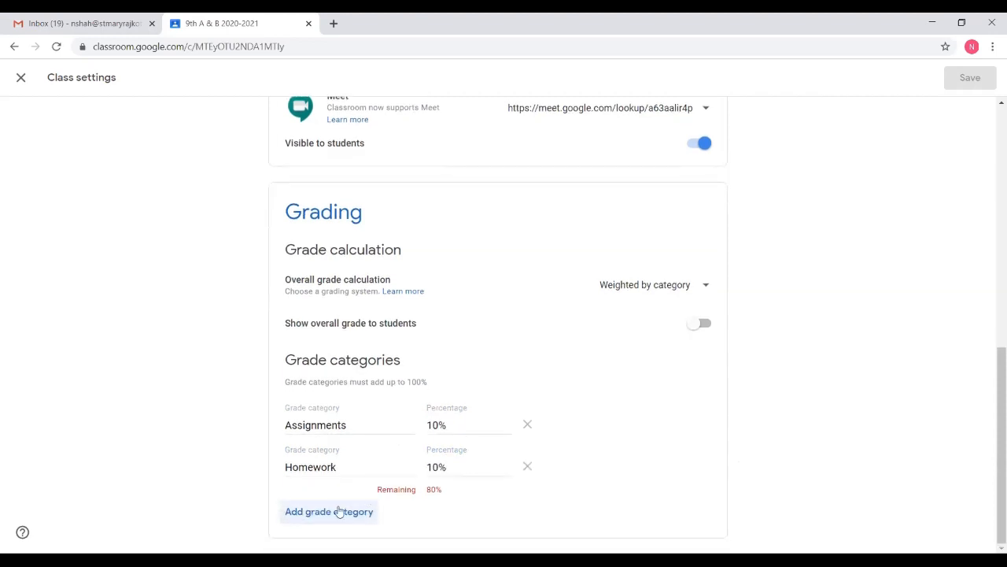
- Add a third grade category named Tests with a percentage of 20%
{"action": "left_click", "coordinate": [337, 509]}
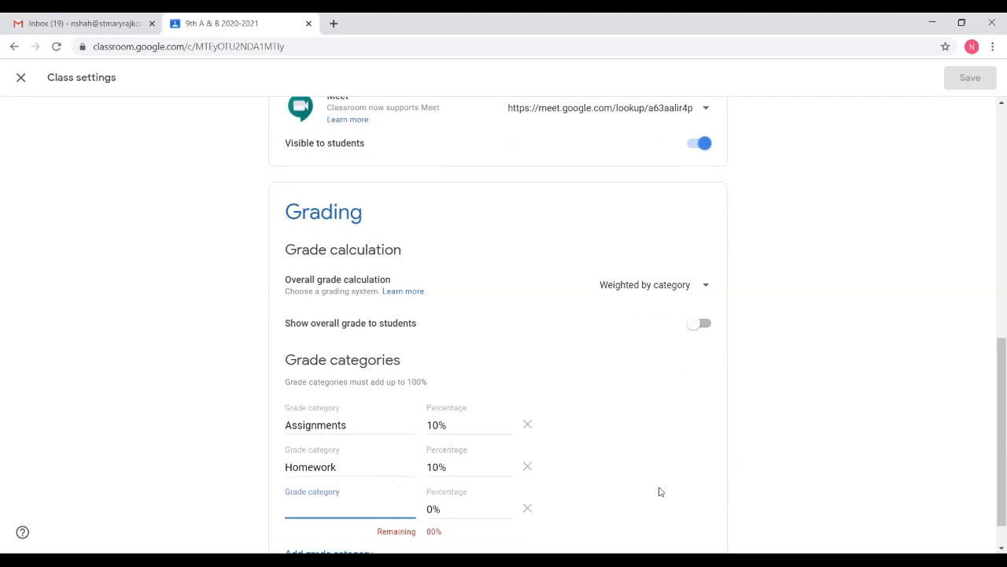
{"action": "type", "text": "Tests"}
{"action": "key", "text": "Tab"}
{"action": "type", "text": "20"}
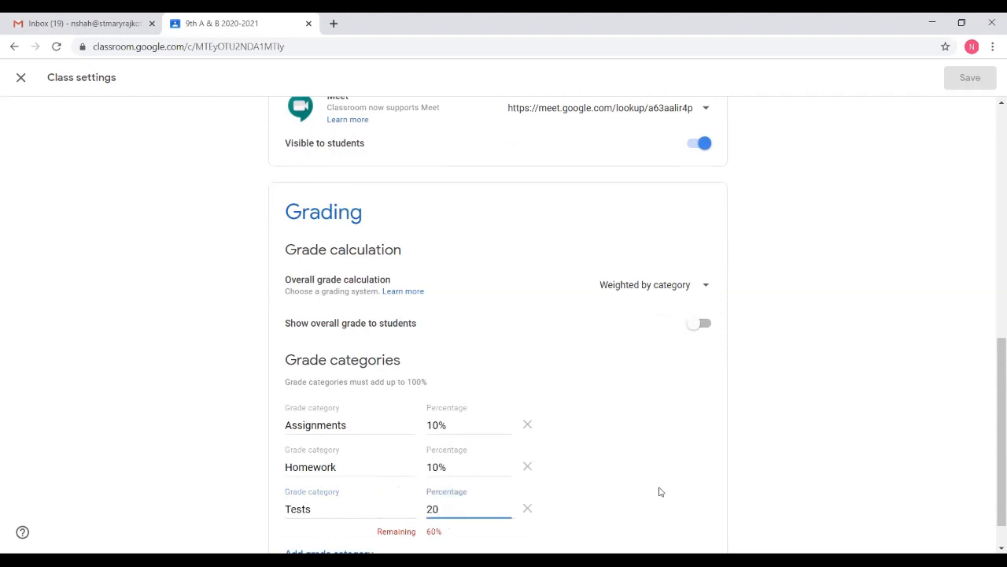
{"action": "key", "text": "Tab"}
- Add a fourth grade category named Exam with a percentage of 60%
{"action": "scroll", "coordinate": [560, 401], "scroll_direction": "down", "scroll_amount": 1}
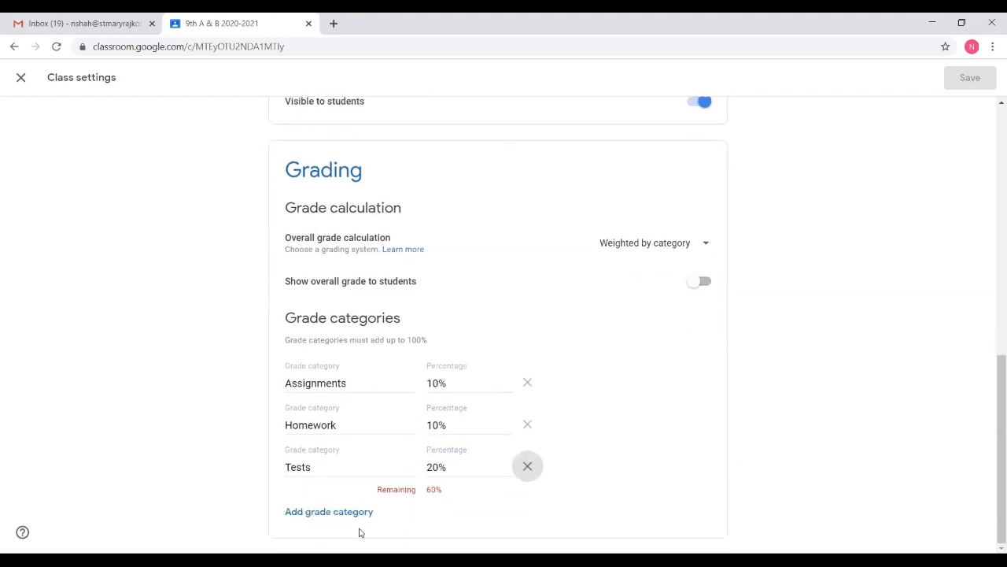
{"action": "left_click", "coordinate": [354, 513]}
{"action": "type", "text": "Exam"}
{"action": "key", "text": "Tab"}
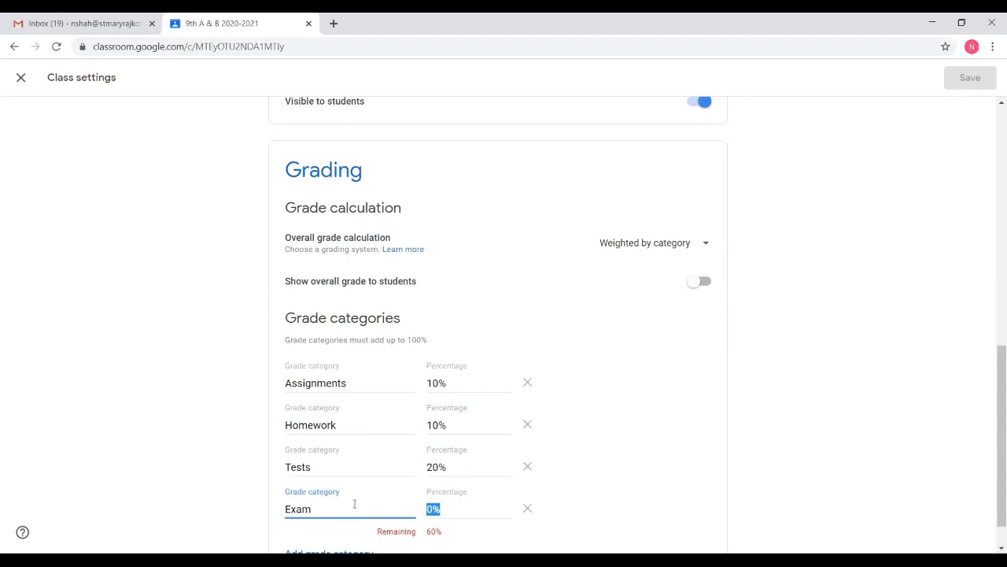
{"action": "type", "text": "60"}
{"action": "key", "text": "Tab"}
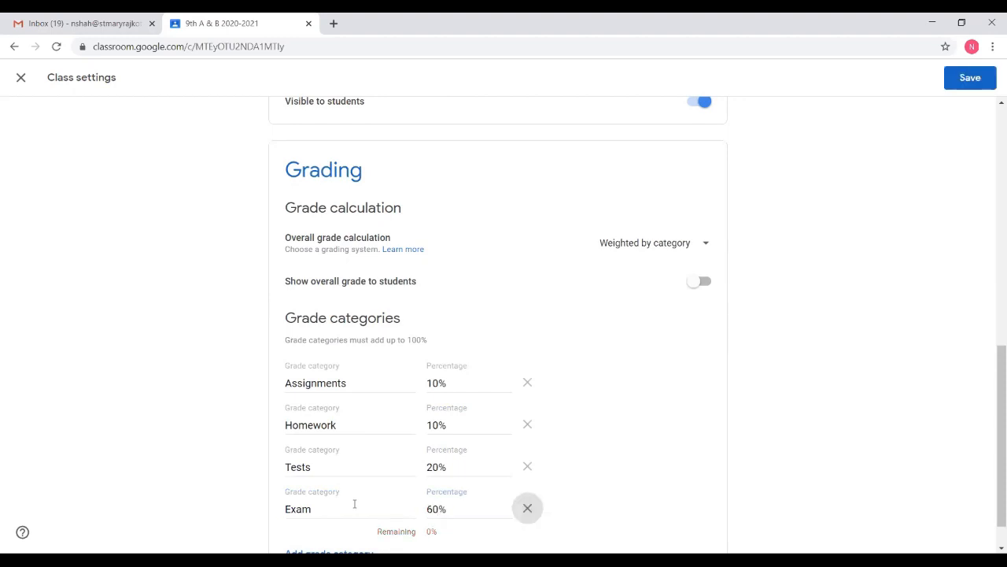
- Save the class settings with the new grade categories
{"action": "scroll", "coordinate": [687, 468], "scroll_direction": "down", "scroll_amount": 1}
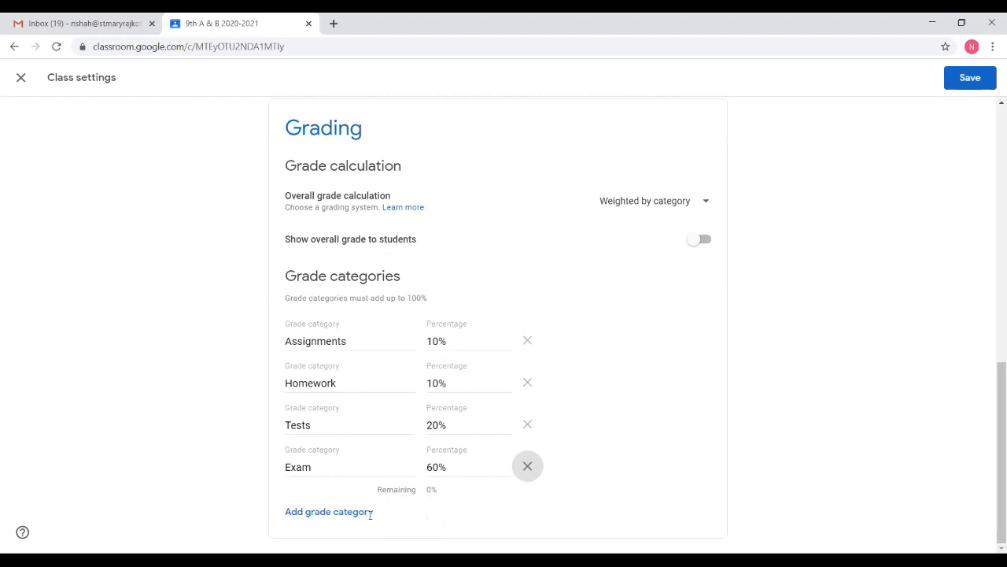
{"action": "scroll", "coordinate": [735, 288], "scroll_direction": "up", "scroll_amount": 2}
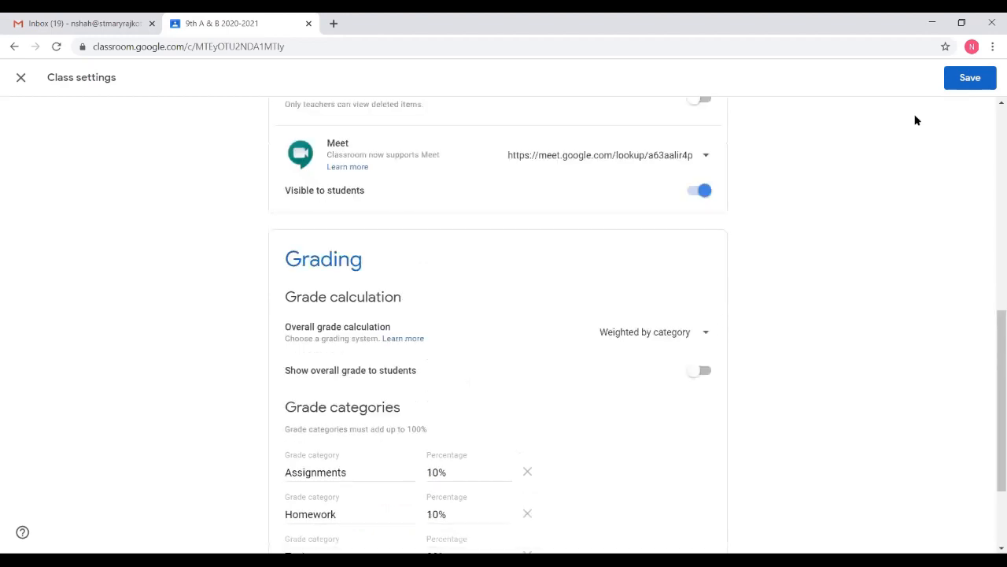
{"action": "left_click", "coordinate": [968, 79]}
{"action": "left_click", "coordinate": [972, 82]}
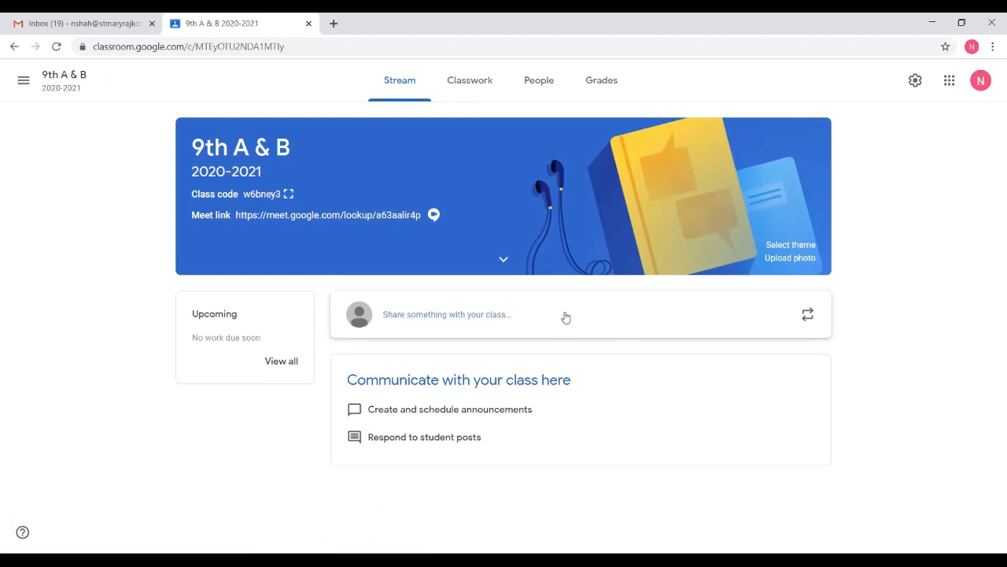
- Write a stream announcement for all students reading "Welcome to the new academic year 2020-2021..."
{"action": "left_click", "coordinate": [519, 314]}
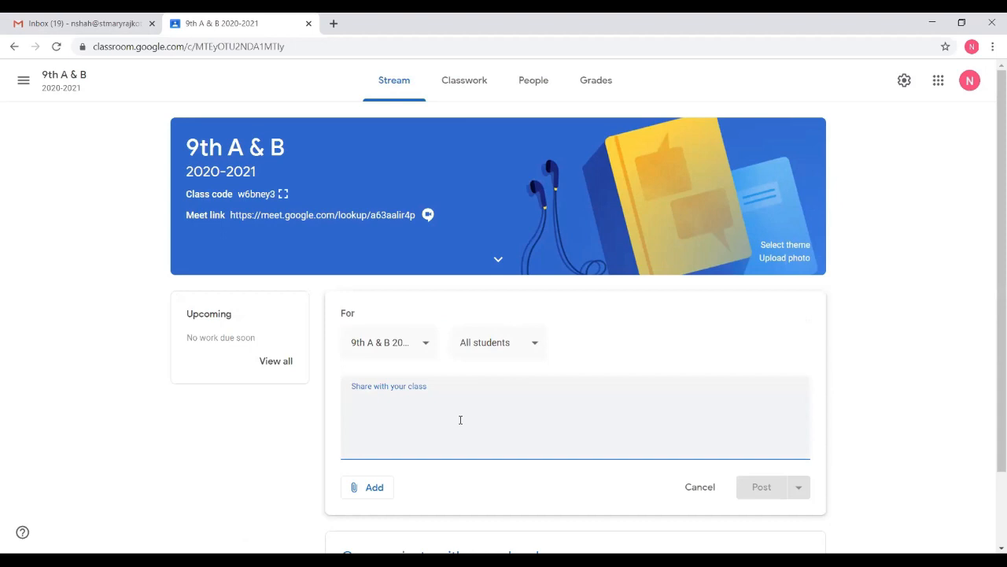
{"action": "type", "text": "Welcome to the new academic"}
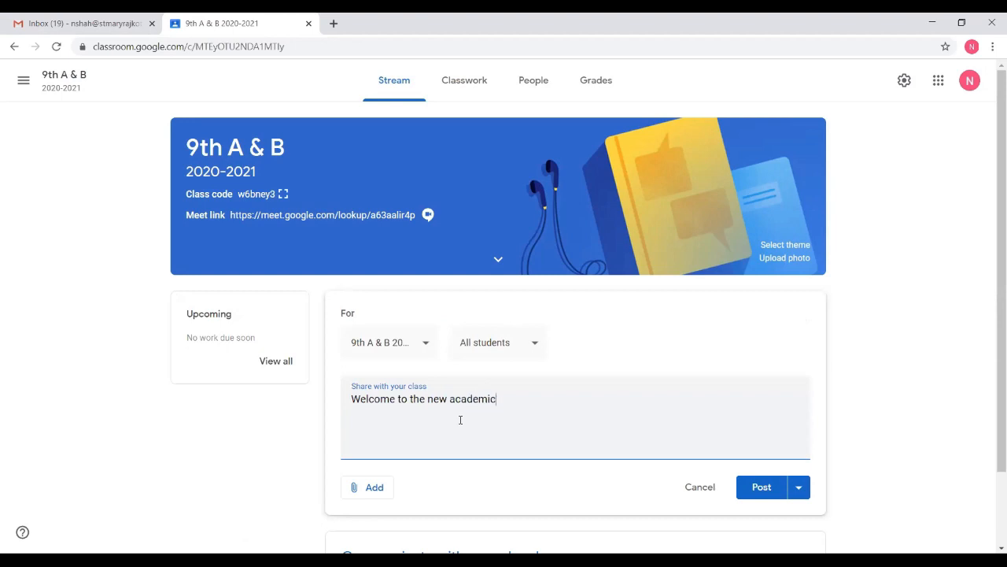
{"action": "type", "text": " year 2020-2021..."}
- Schedule the welcome announcement for Jun 18, 2020 at 8:00 AM
{"action": "scroll", "coordinate": [678, 408], "scroll_direction": "down", "scroll_amount": 2}
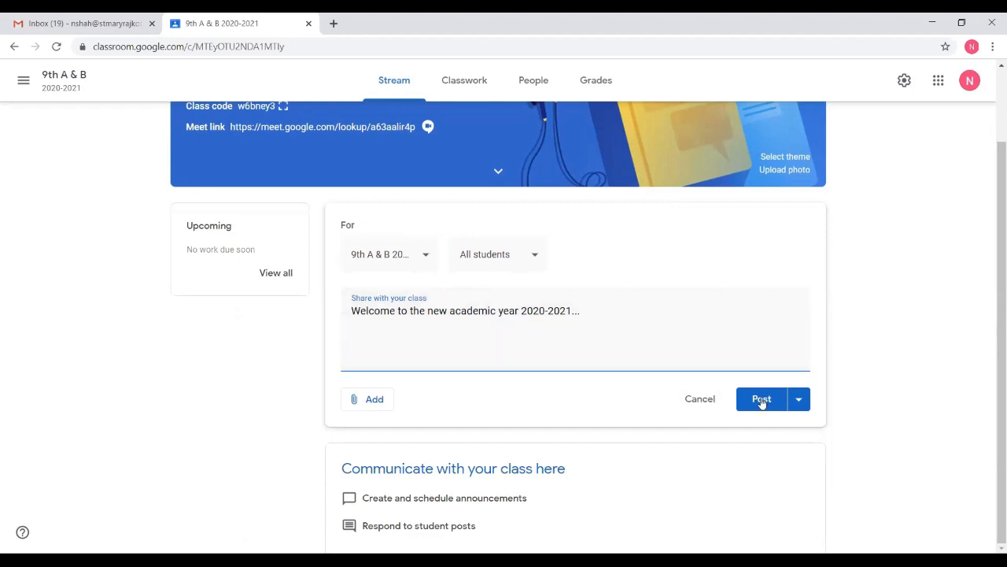
{"action": "left_click", "coordinate": [799, 401]}
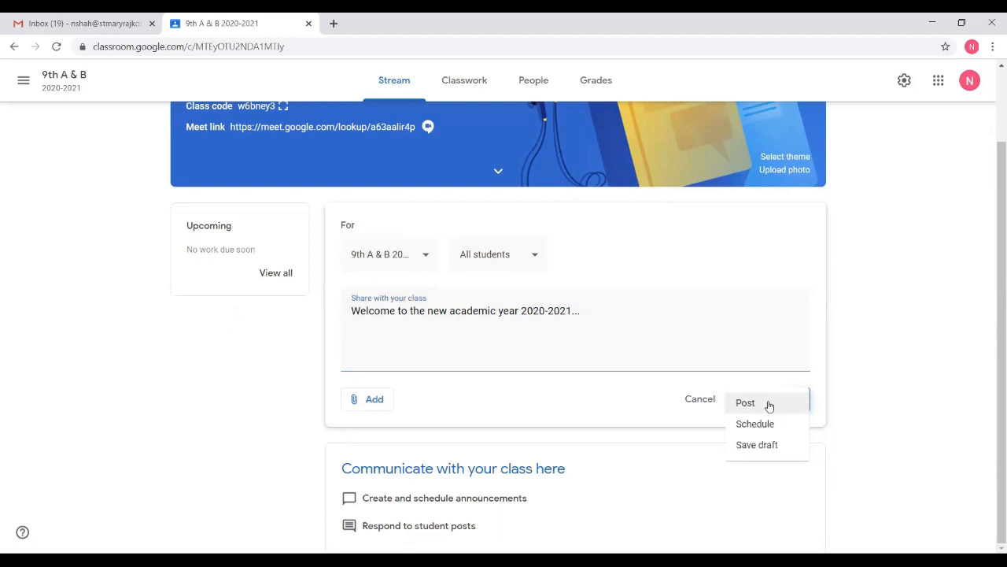
{"action": "key", "text": "Down"}
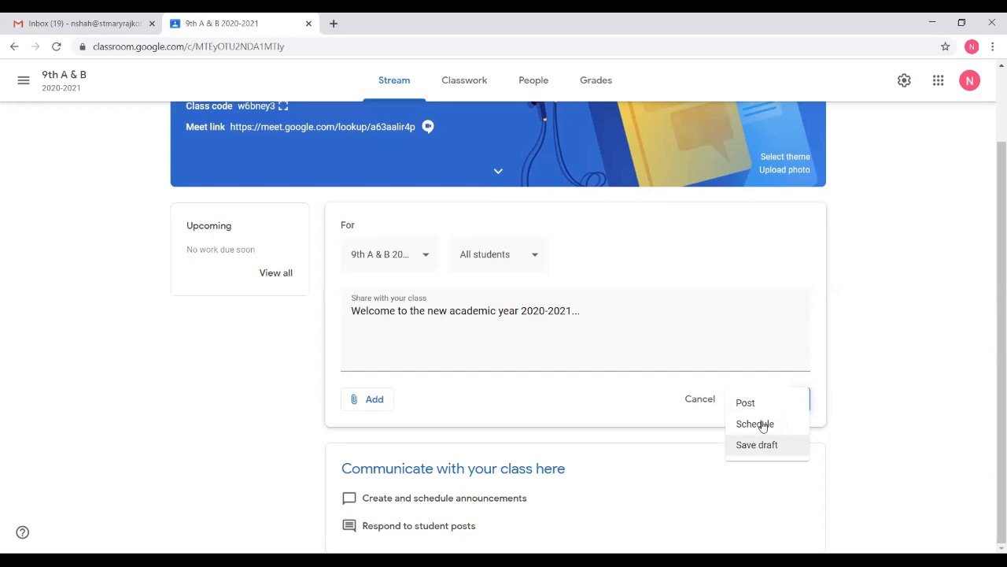
{"action": "left_click", "coordinate": [762, 425]}
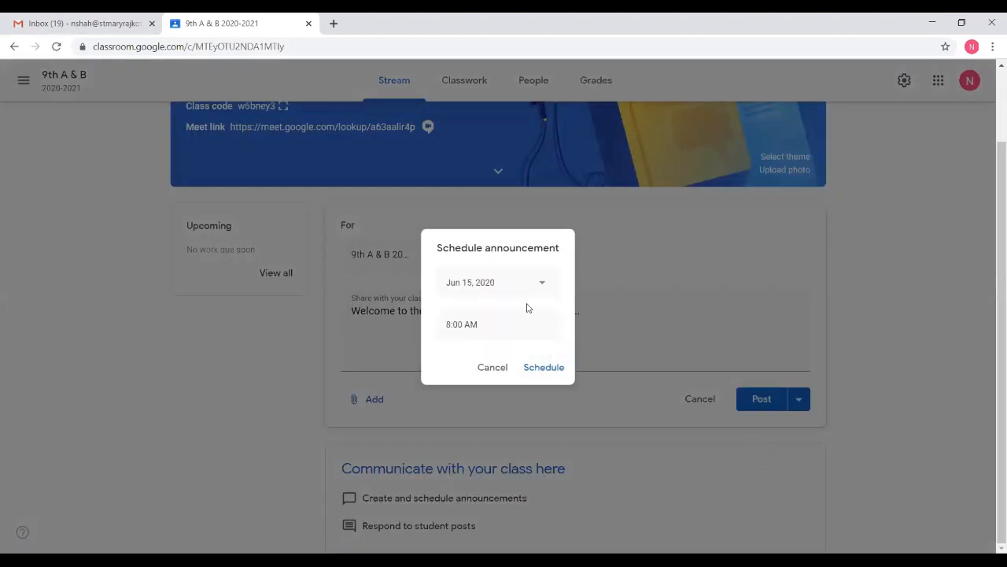
{"action": "left_click", "coordinate": [542, 287]}
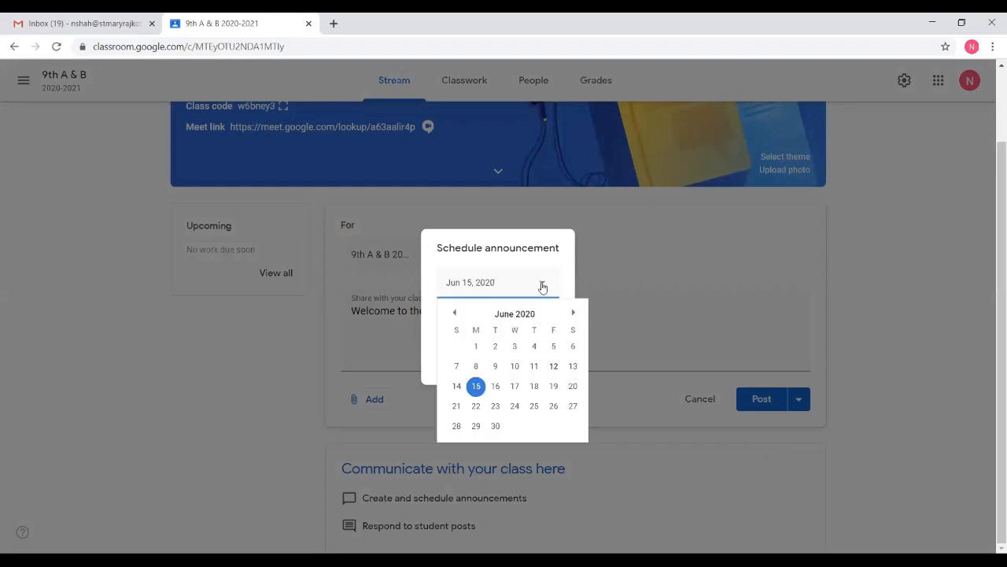
{"action": "left_click", "coordinate": [535, 386]}
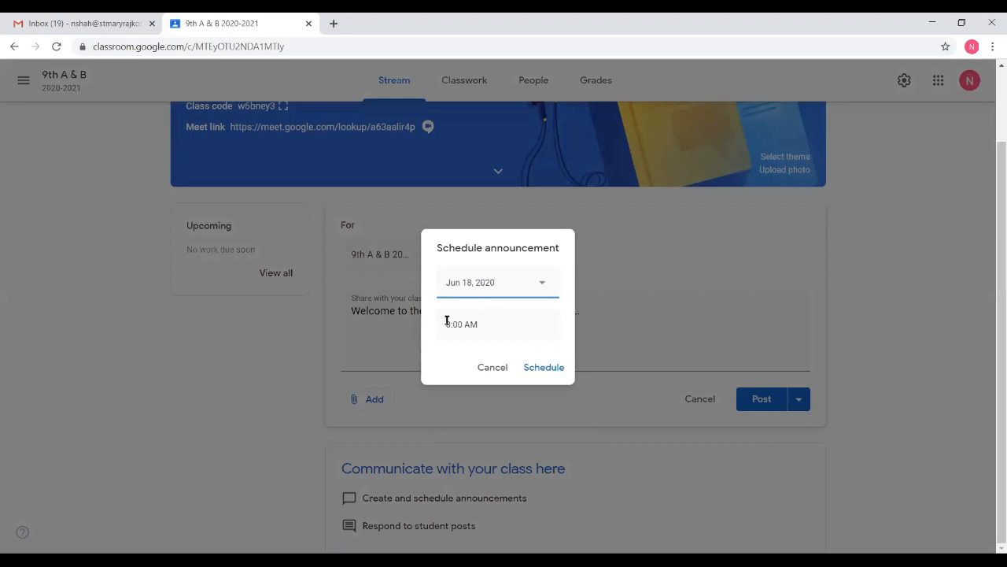
{"action": "left_click", "coordinate": [552, 369]}
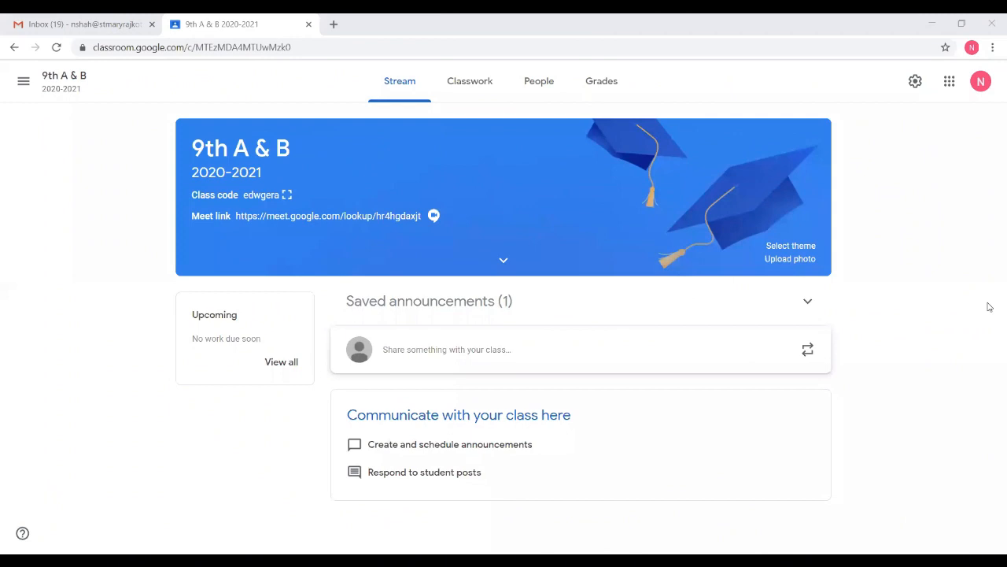
- Look through the reusable posts of the 10th A & B class and the saved announcements of the 9th A & B class
{"action": "left_click", "coordinate": [807, 350]}
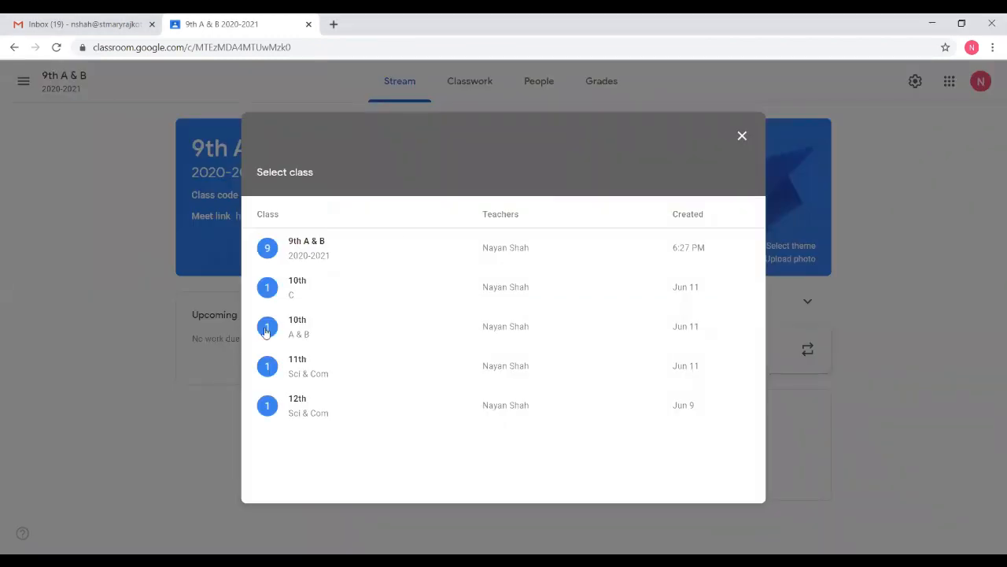
{"action": "left_click", "coordinate": [308, 328]}
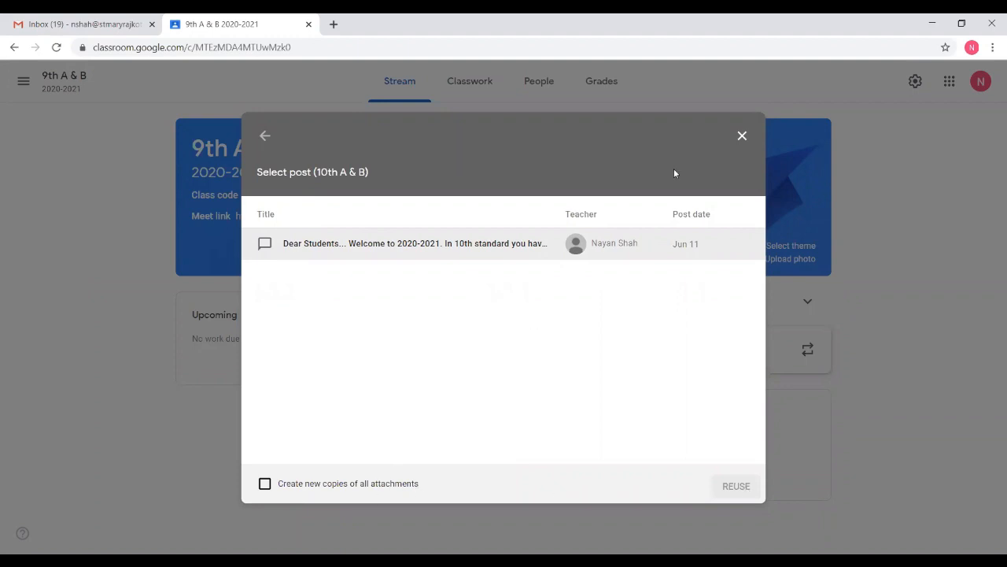
{"action": "left_click", "coordinate": [741, 137]}
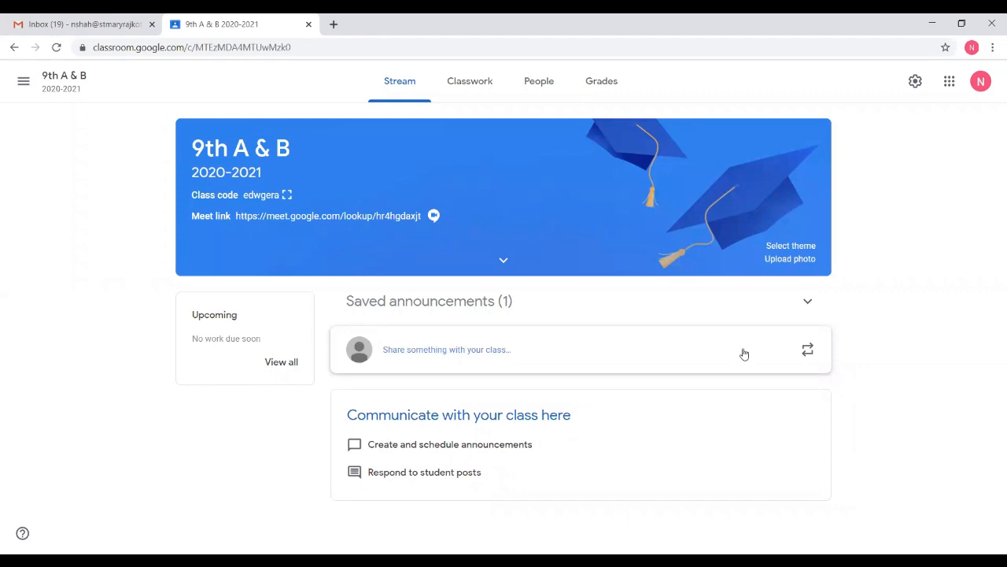
{"action": "left_click", "coordinate": [808, 303]}
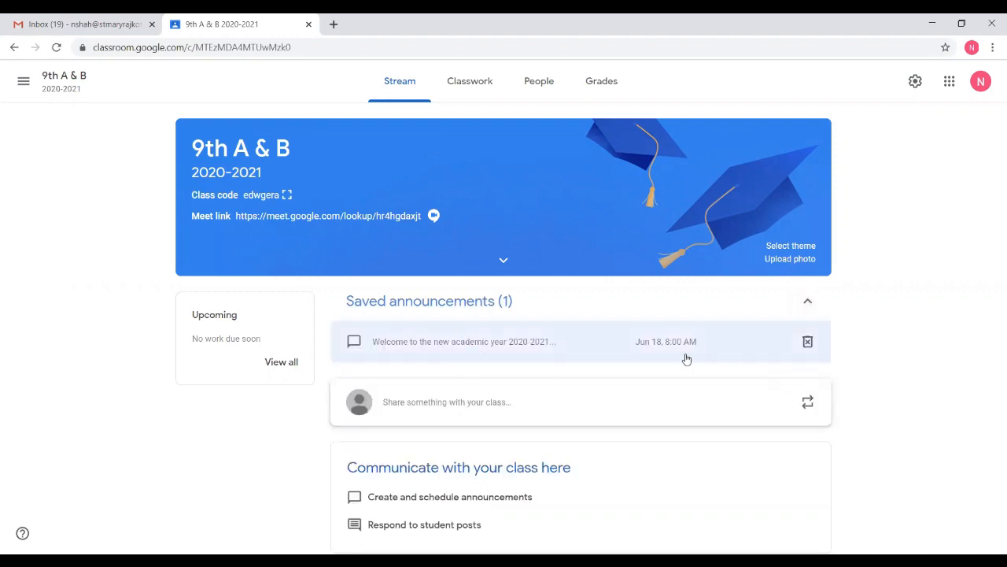
{"action": "left_click", "coordinate": [806, 302]}
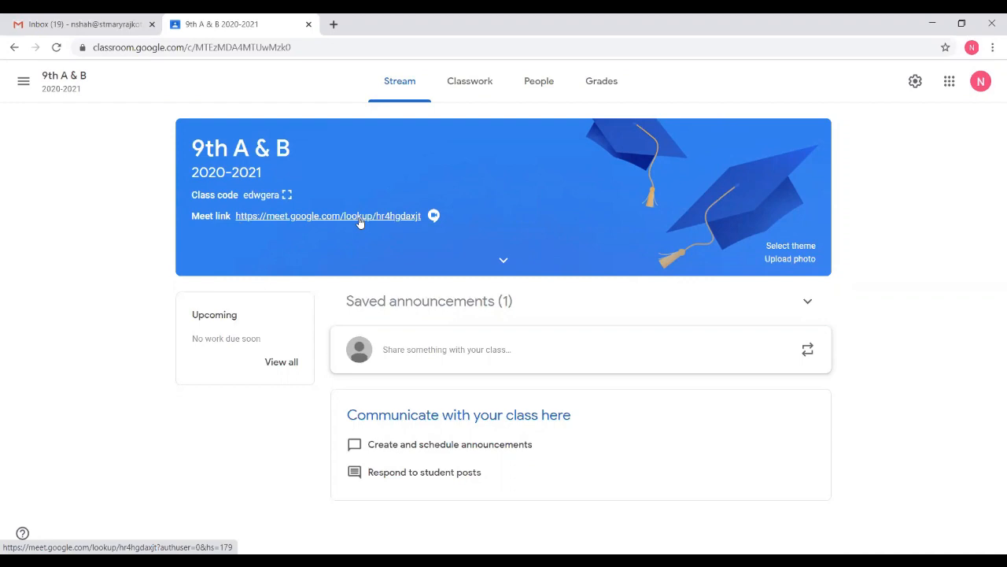
- Archive the 9th A & B class from the overview of all classes
{"action": "left_click", "coordinate": [24, 82]}
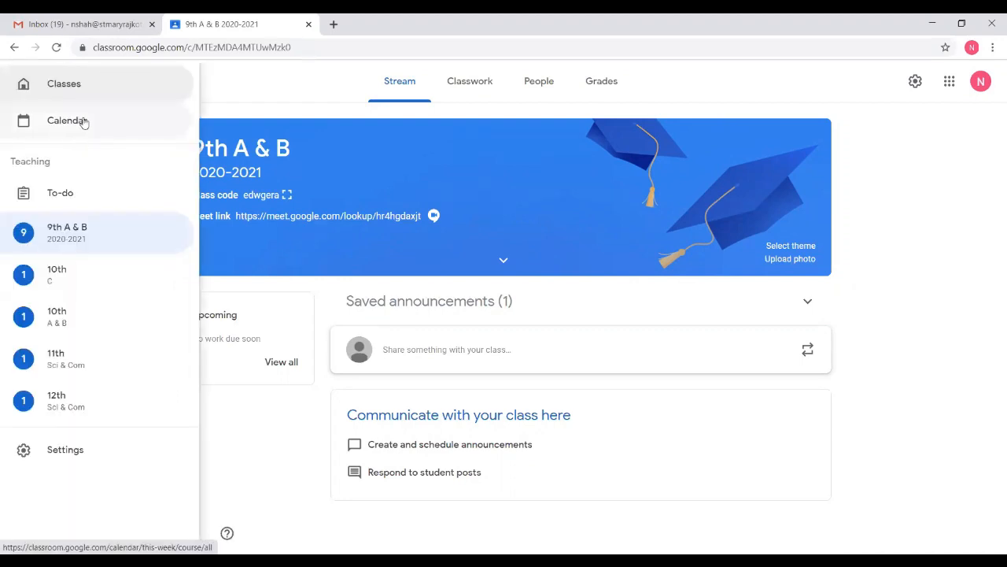
{"action": "left_click", "coordinate": [89, 91]}
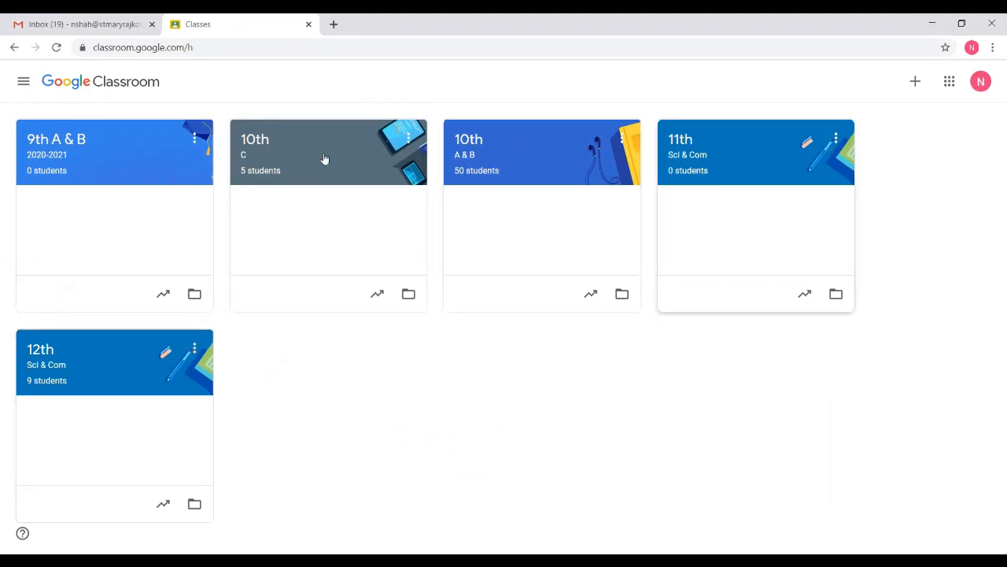
{"action": "left_click", "coordinate": [195, 139]}
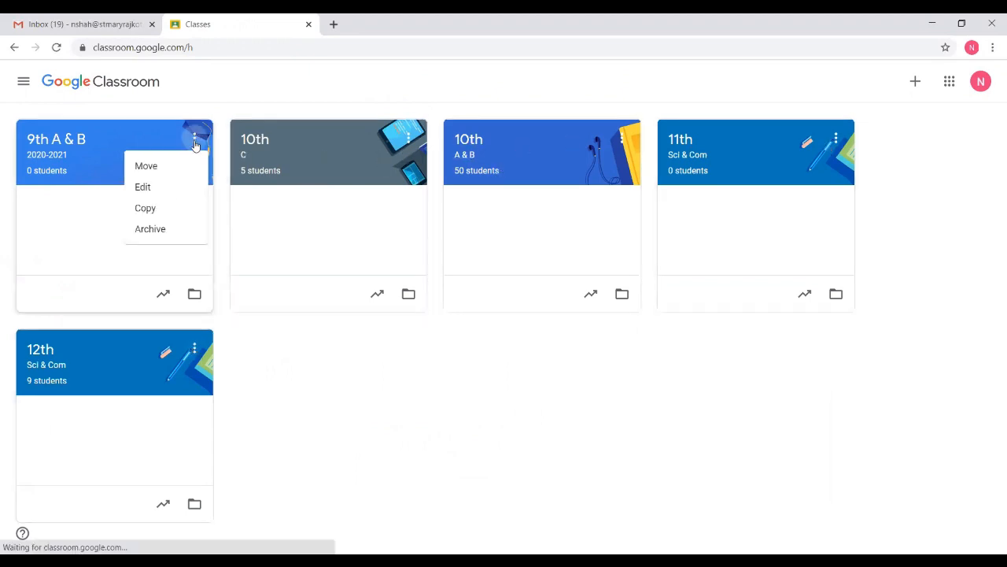
{"action": "left_click", "coordinate": [158, 231]}
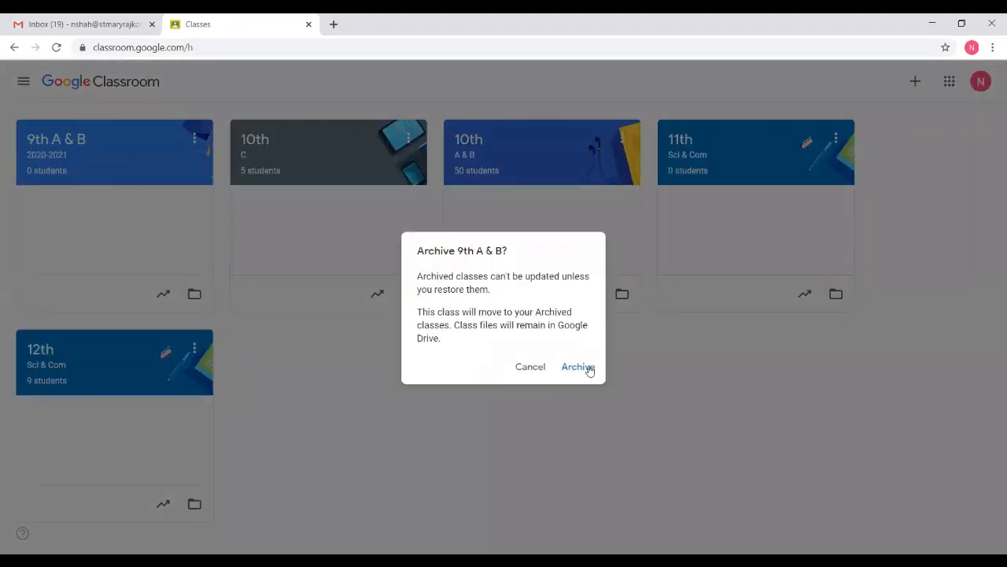
{"action": "left_click", "coordinate": [588, 368]}
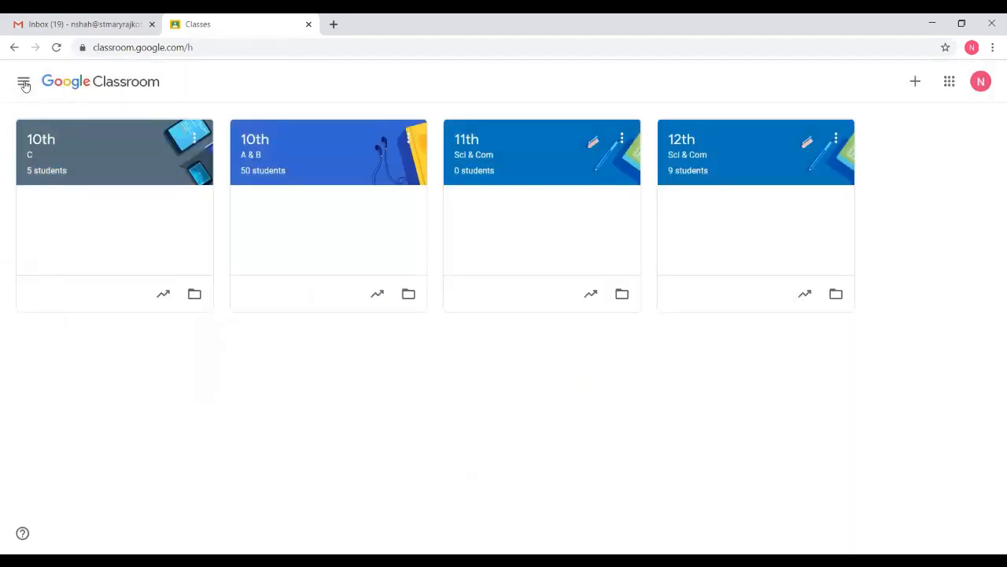
- Restore the 9th A & B class from the archived classes
{"action": "left_click", "coordinate": [24, 83]}
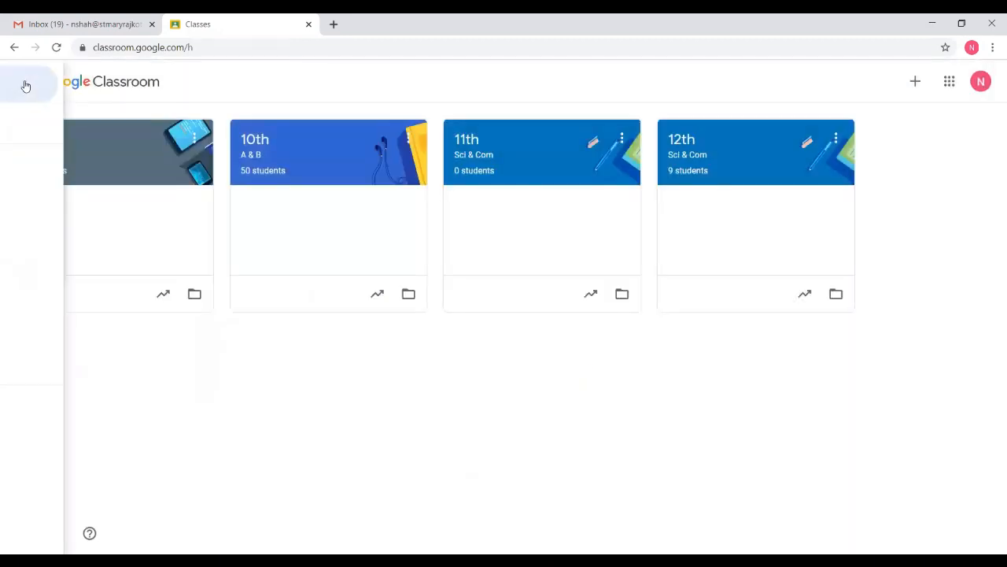
{"action": "left_click", "coordinate": [92, 409]}
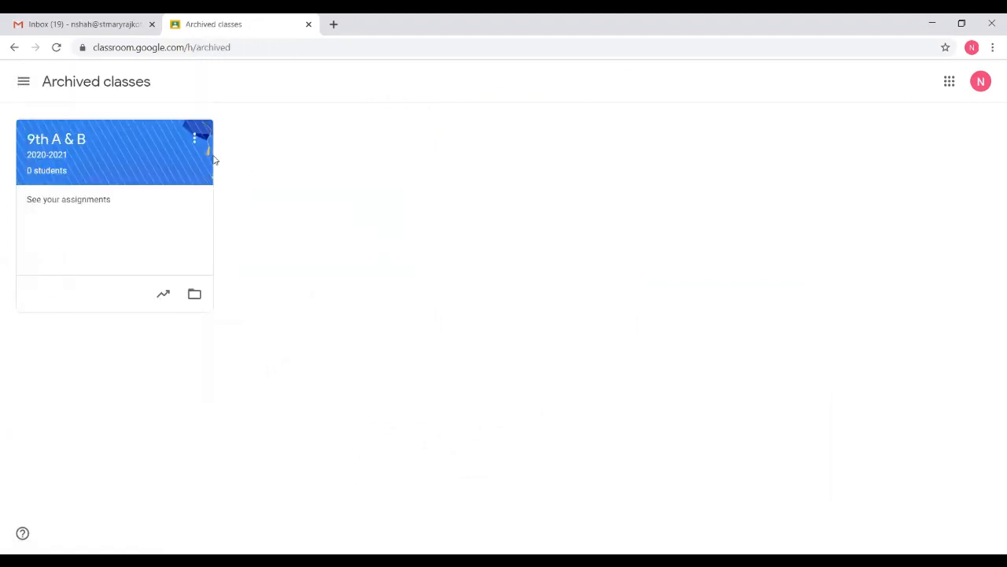
{"action": "left_click", "coordinate": [193, 142]}
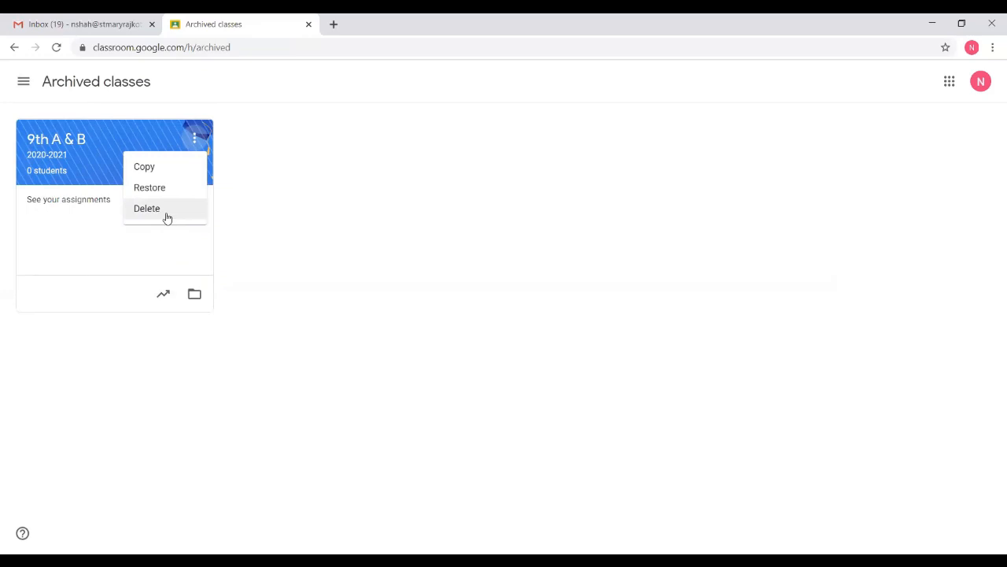
{"action": "left_click", "coordinate": [181, 189]}
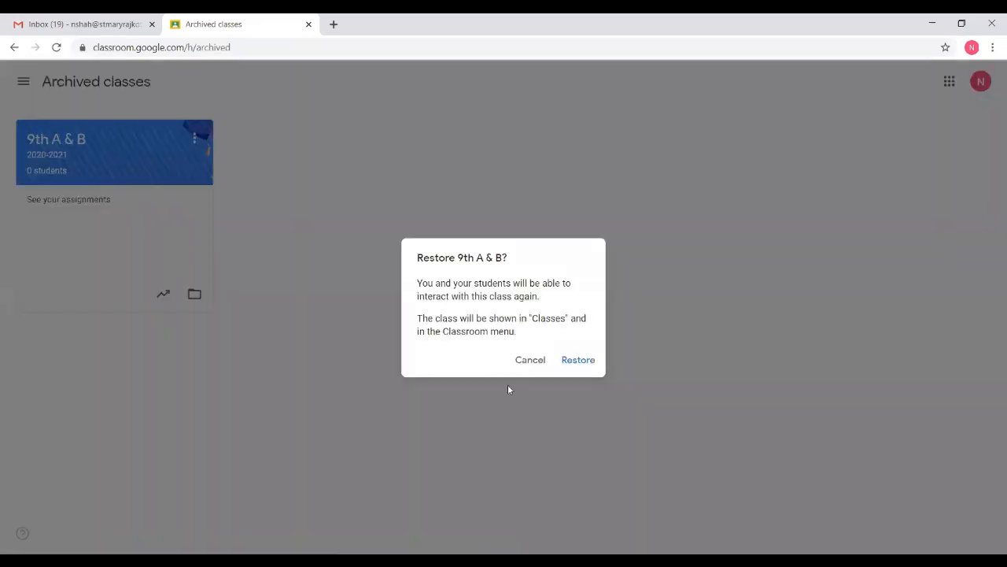
{"action": "left_click", "coordinate": [569, 359]}
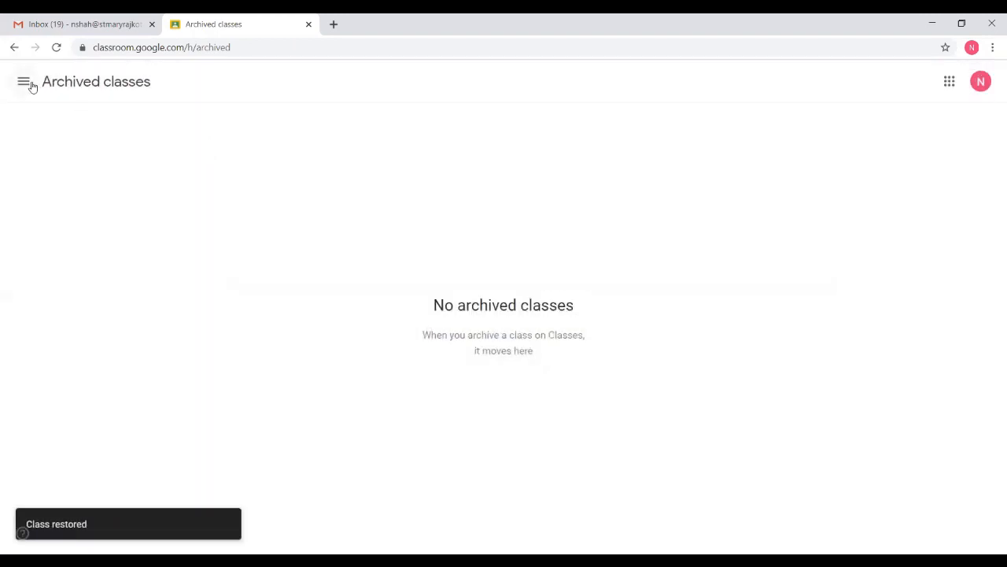
- Return to the overview of all classes and open the 9th A & B class
{"action": "left_click", "coordinate": [26, 83]}
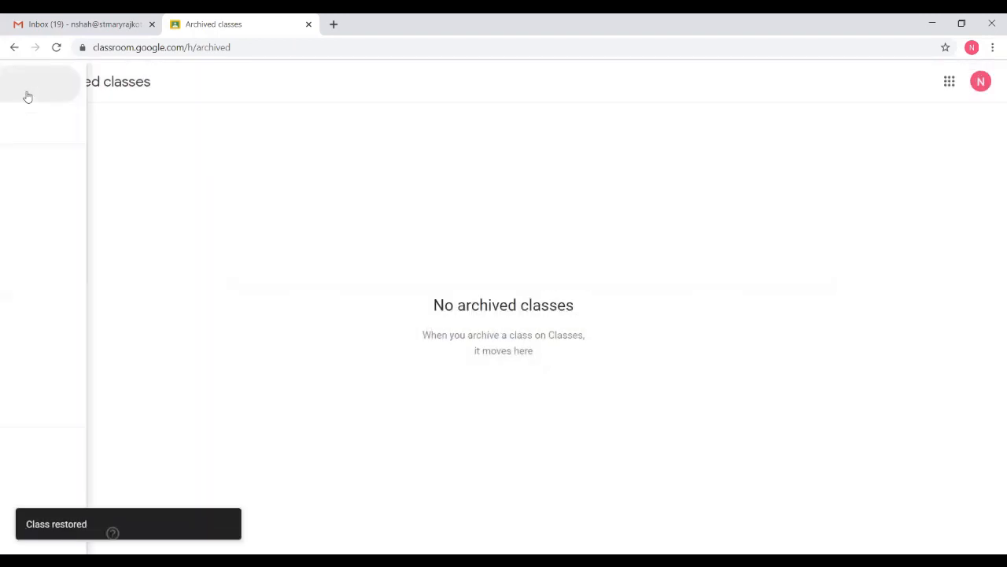
{"action": "left_click", "coordinate": [63, 91]}
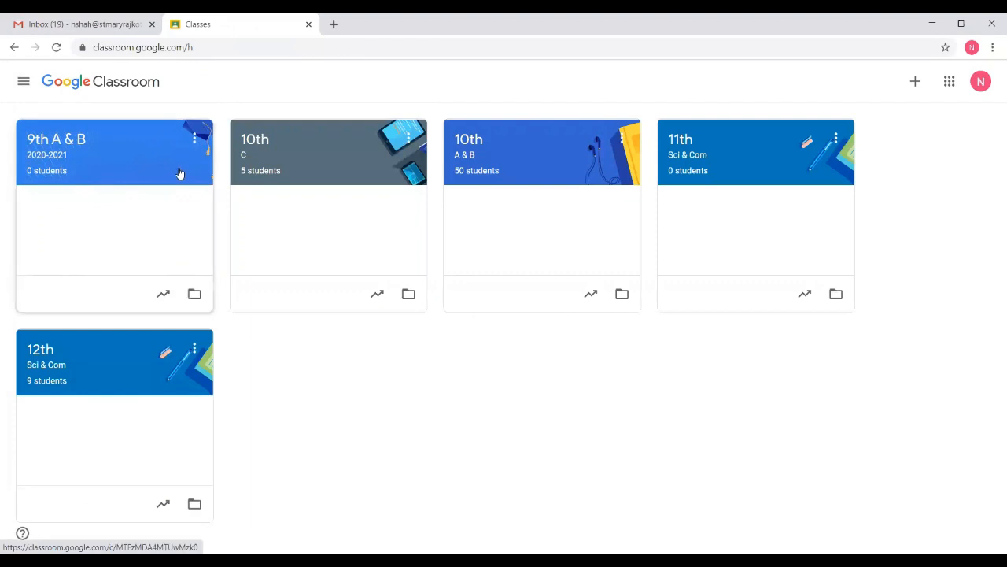
{"action": "left_click", "coordinate": [147, 158]}
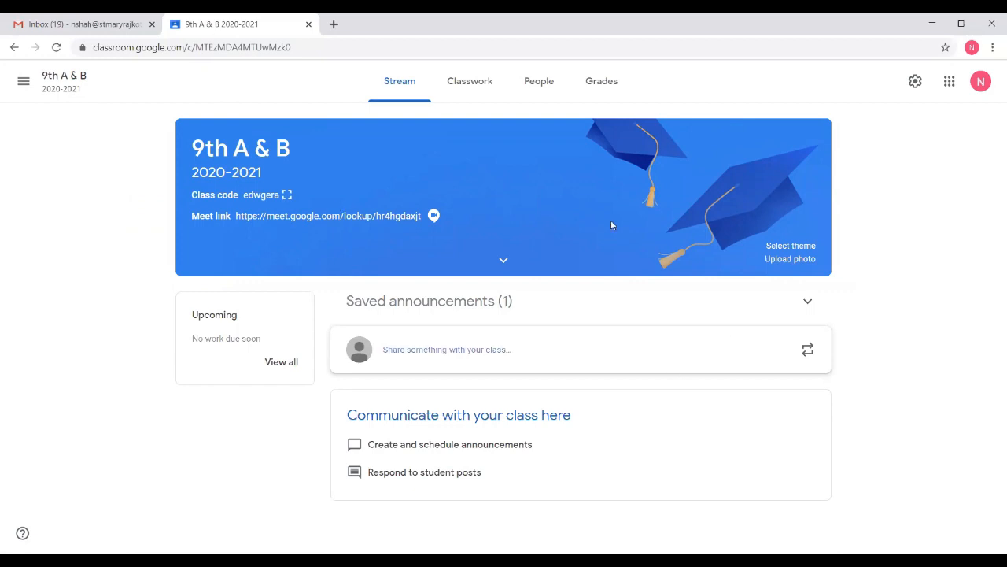
- Display the 9th A & B class code enlarged, copy it to the clipboard, and close the enlarged view
{"action": "left_click", "coordinate": [286, 195]}
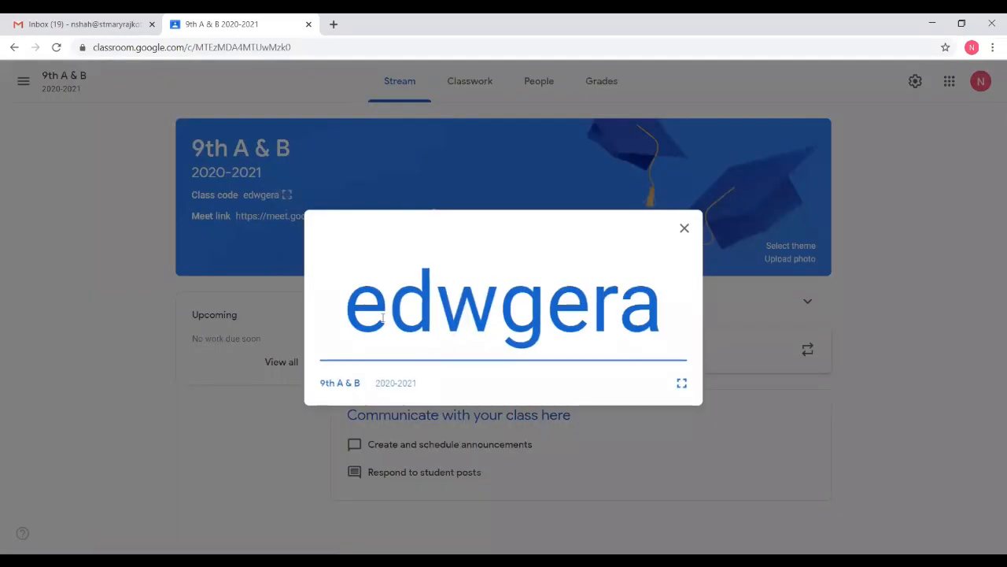
{"action": "left_click_drag", "start_coordinate": [355, 308], "coordinate": [668, 333]}
{"action": "right_click", "coordinate": [599, 316]}
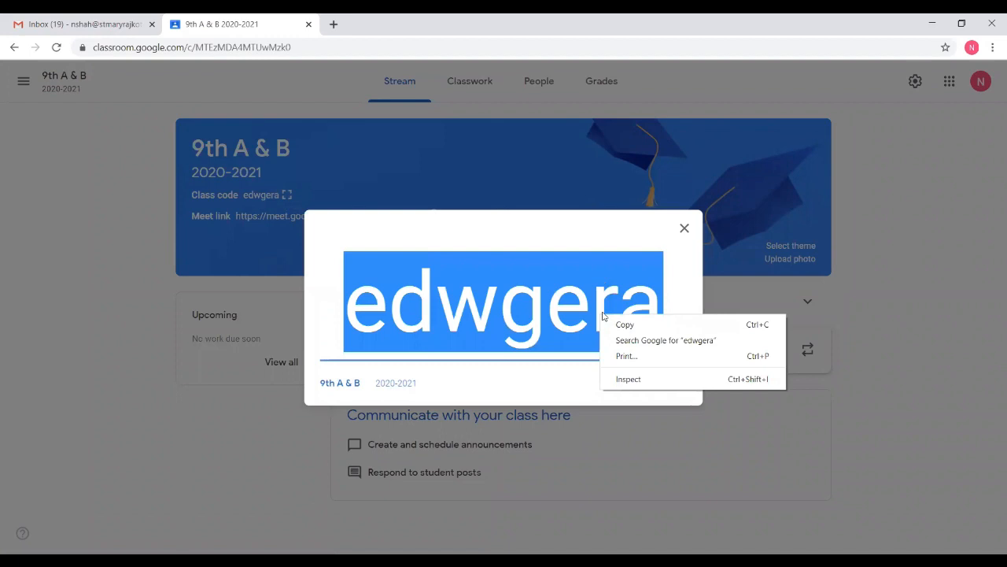
{"action": "left_click", "coordinate": [618, 321]}
{"action": "left_click", "coordinate": [684, 229]}
{"action": "left_click", "coordinate": [551, 352]}
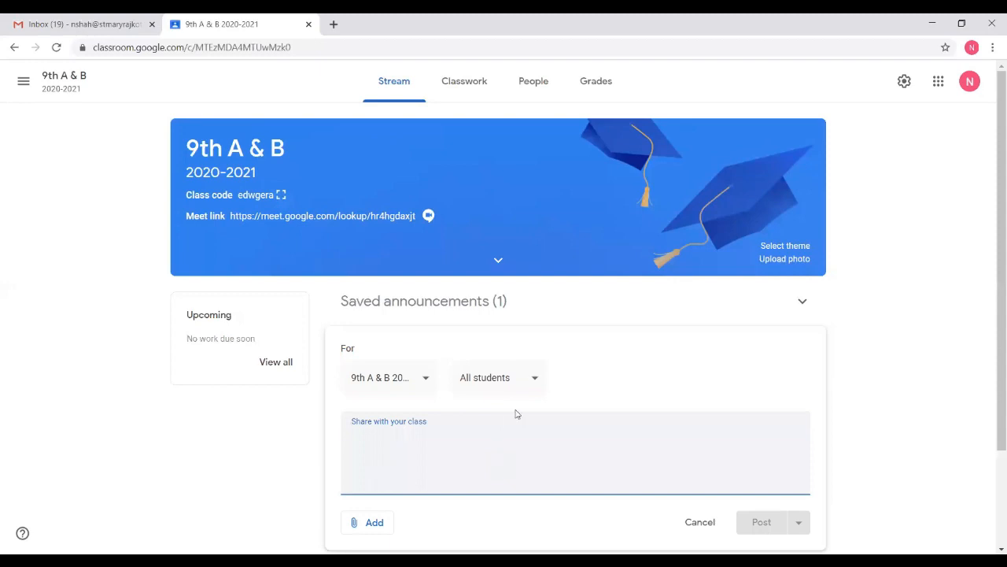
{"action": "scroll", "coordinate": [513, 464], "scroll_direction": "down", "scroll_amount": 2}
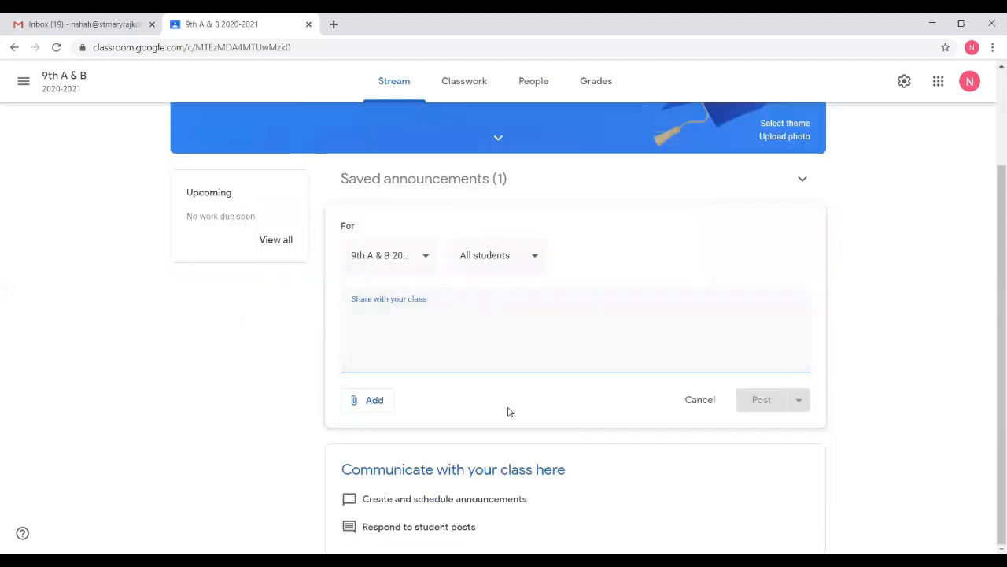
{"action": "left_click", "coordinate": [698, 400]}
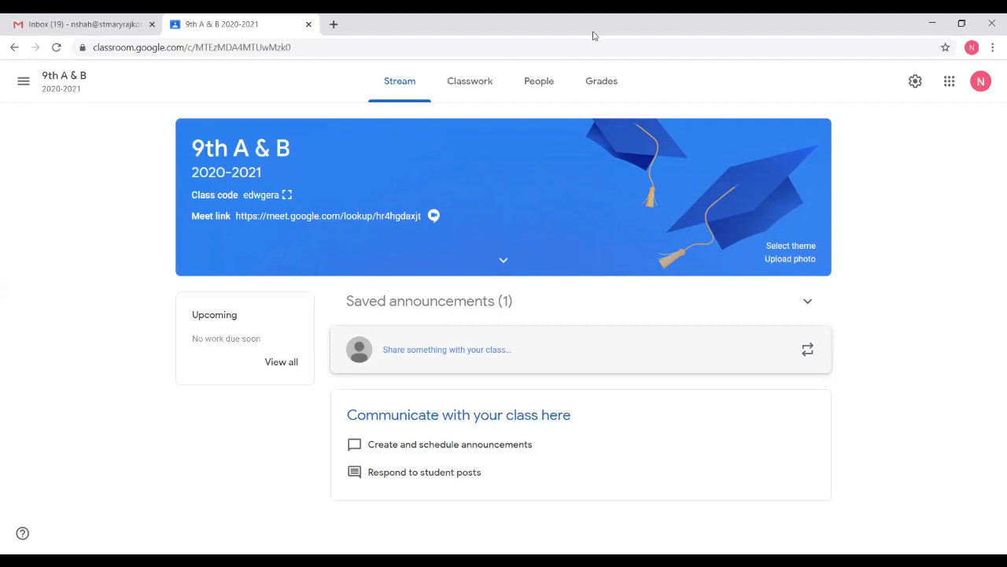
- Start a student invitation for the class and copy the e-mail addresses in O1605:O1622 of the G-Suit Students User IDs workbook in Excel
{"action": "left_click", "coordinate": [538, 88]}
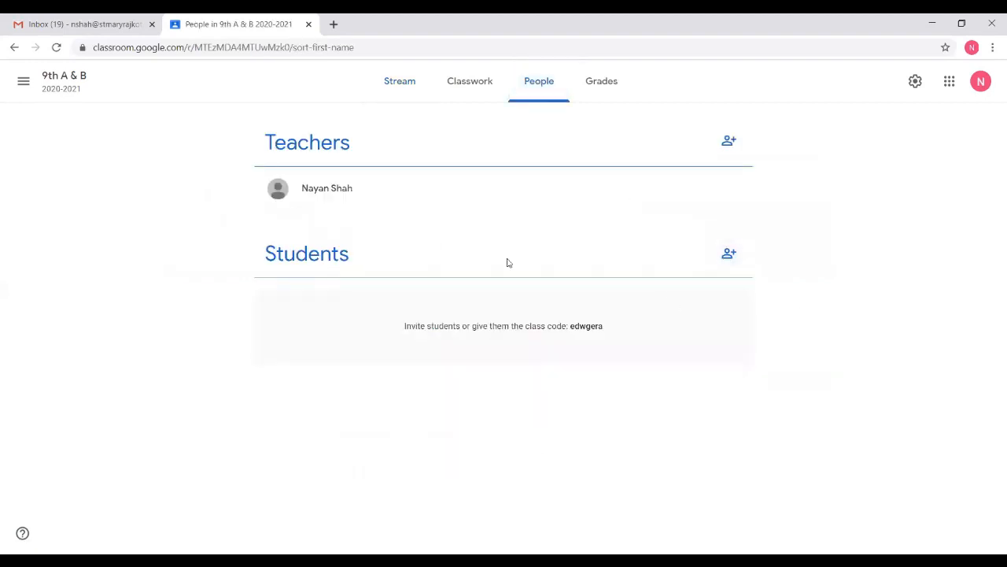
{"action": "left_click", "coordinate": [731, 254]}
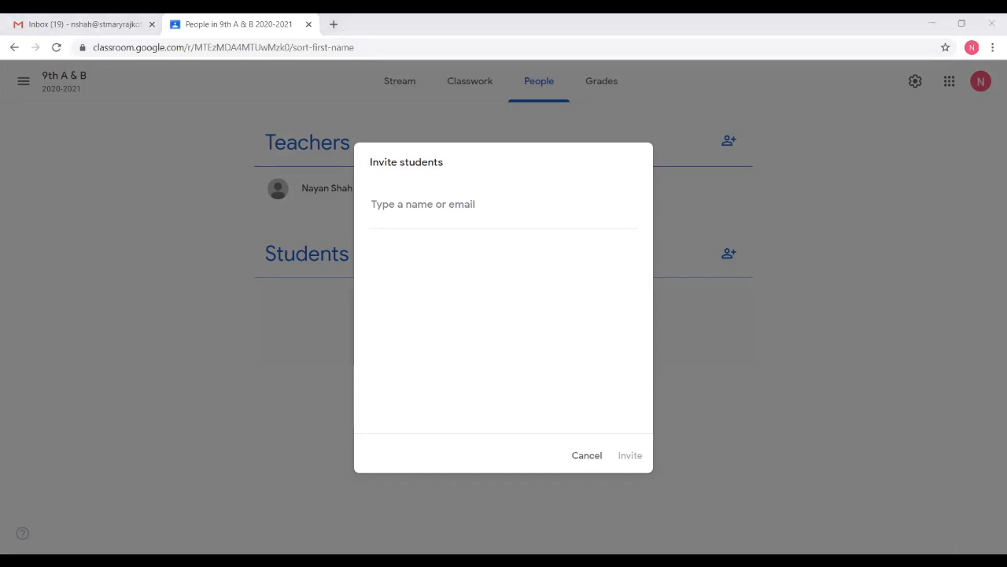
{"action": "key", "text": "alt+Tab"}
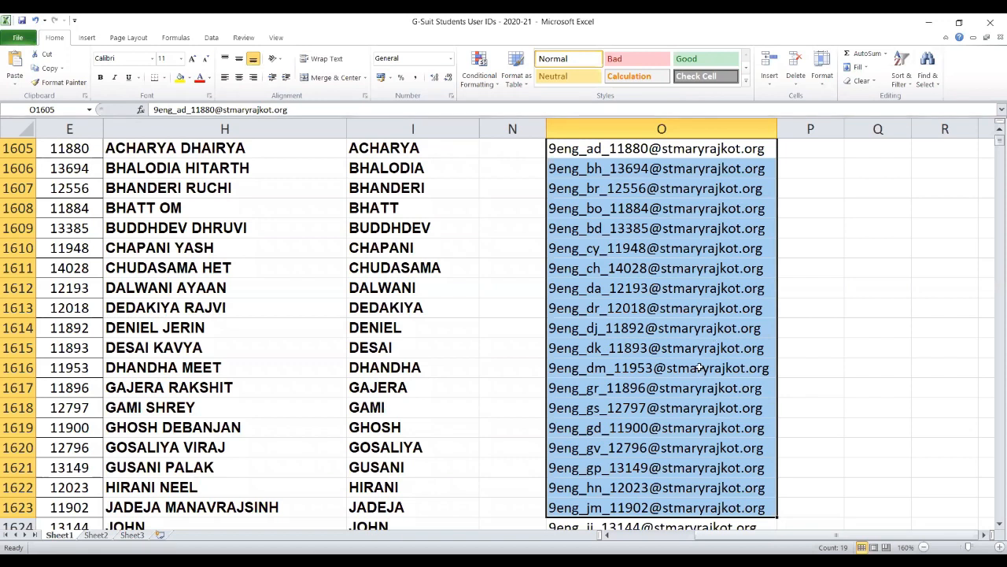
{"action": "left_click_drag", "start_coordinate": [690, 147], "coordinate": [696, 491]}
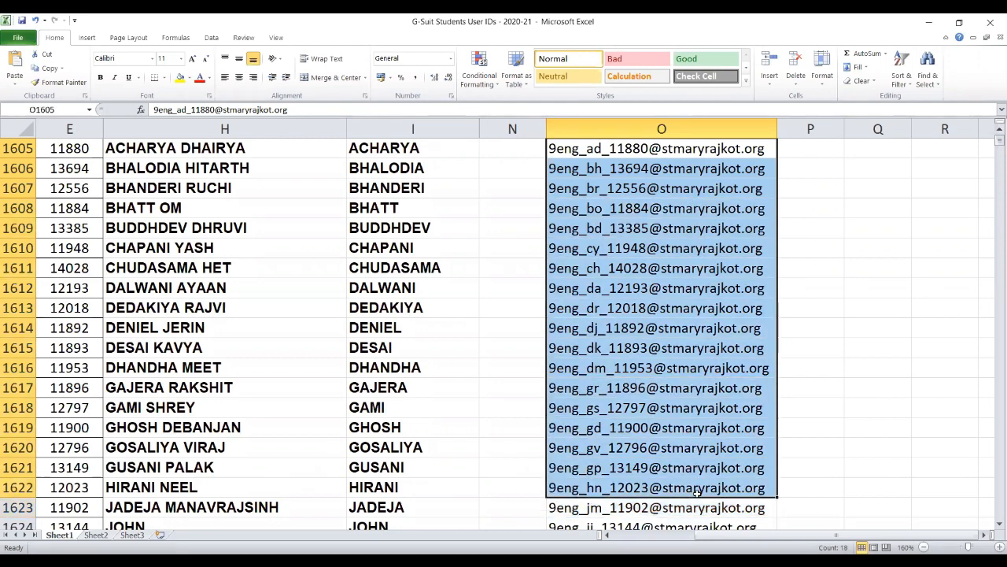
{"action": "key", "text": "ctrl+c"}
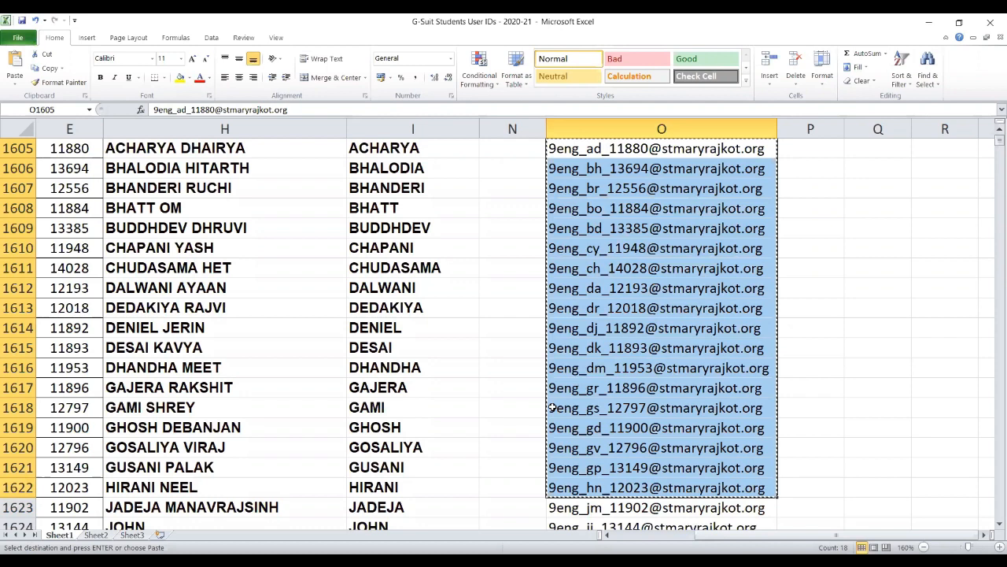
- Switch back to Google Classroom and invite the students using all the copied e-mail addresses as recipients
{"action": "key", "text": "alt+Tab"}
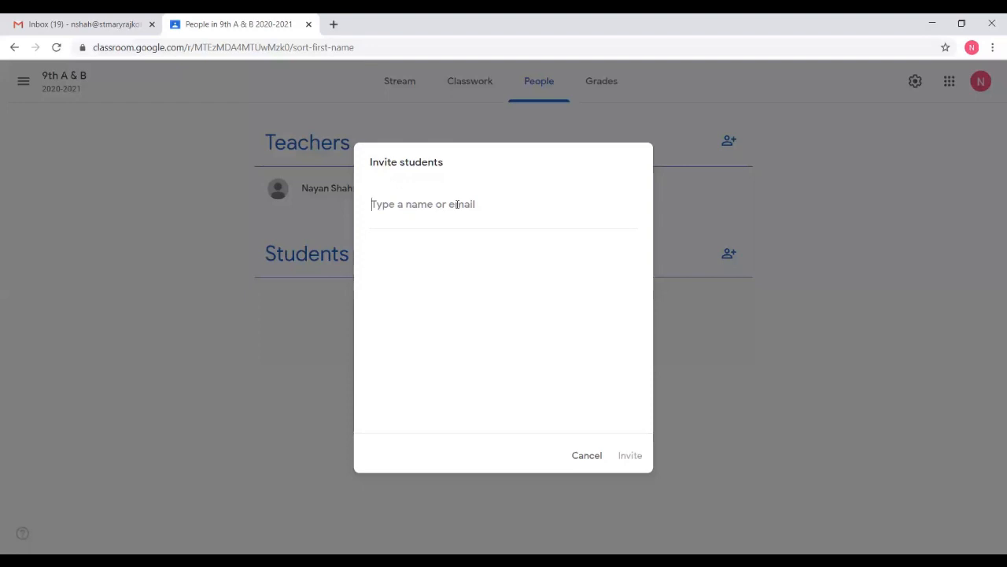
{"action": "key", "text": "ctrl+v"}
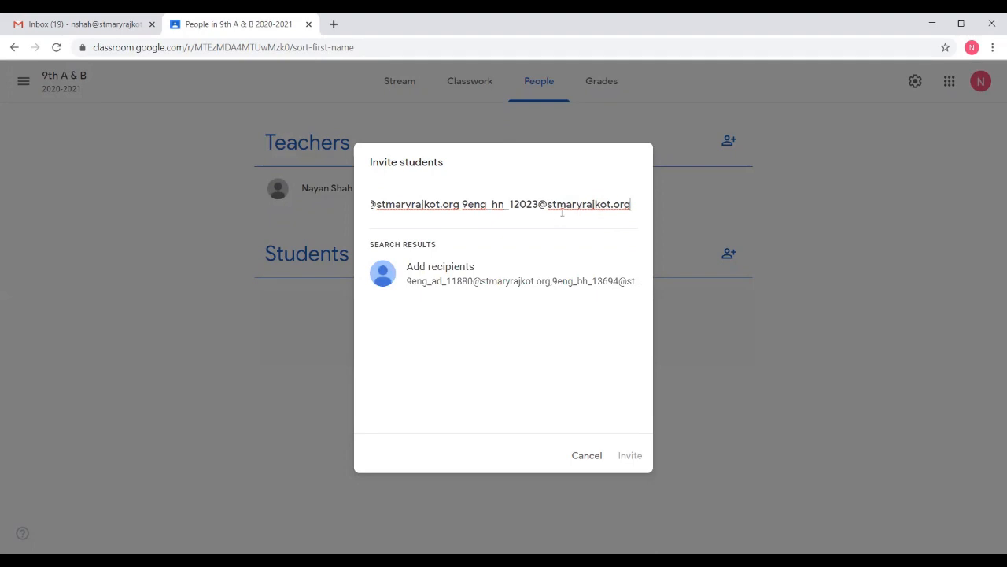
{"action": "left_click", "coordinate": [464, 272]}
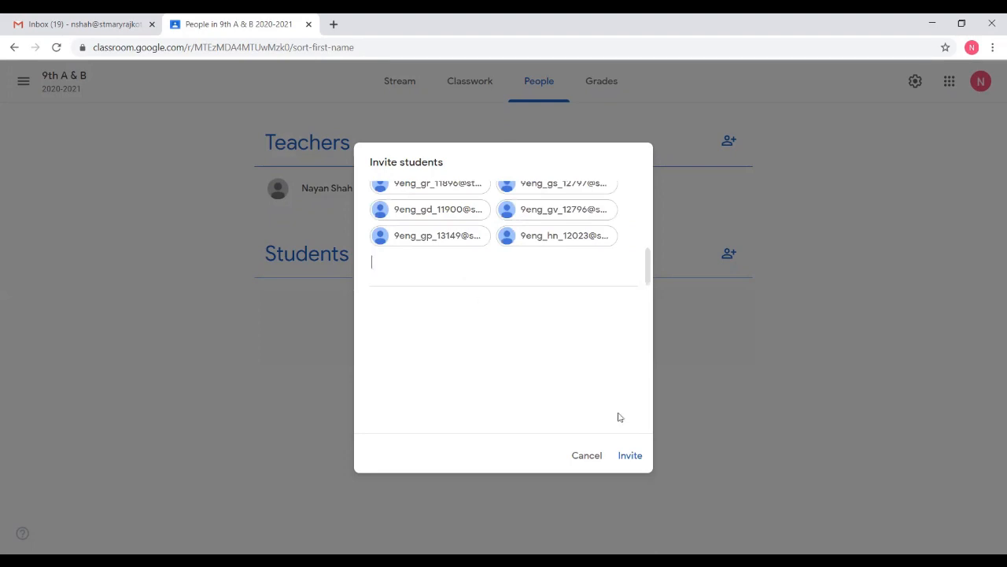
{"action": "left_click", "coordinate": [624, 457]}
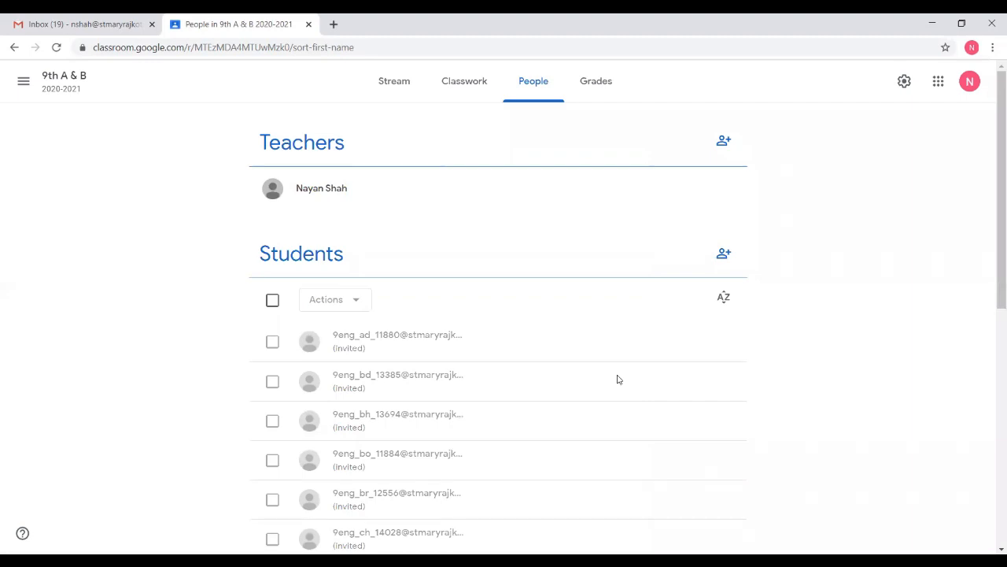
- Review the full list of invited students in the class
{"action": "scroll", "coordinate": [619, 376], "scroll_direction": "down", "scroll_amount": 3}
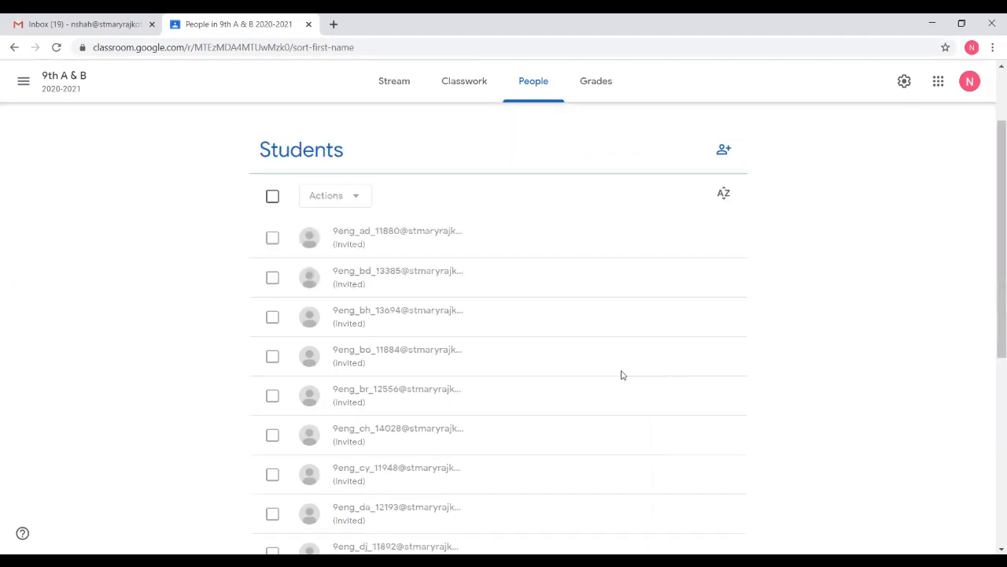
{"action": "scroll", "coordinate": [621, 375], "scroll_direction": "down", "scroll_amount": 2}
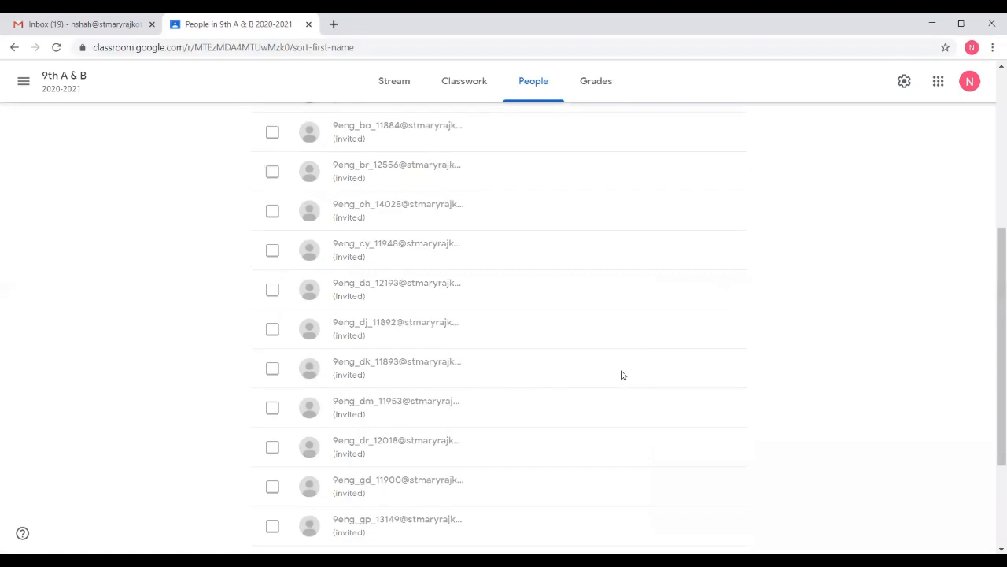
{"action": "scroll", "coordinate": [621, 374], "scroll_direction": "down", "scroll_amount": 2}
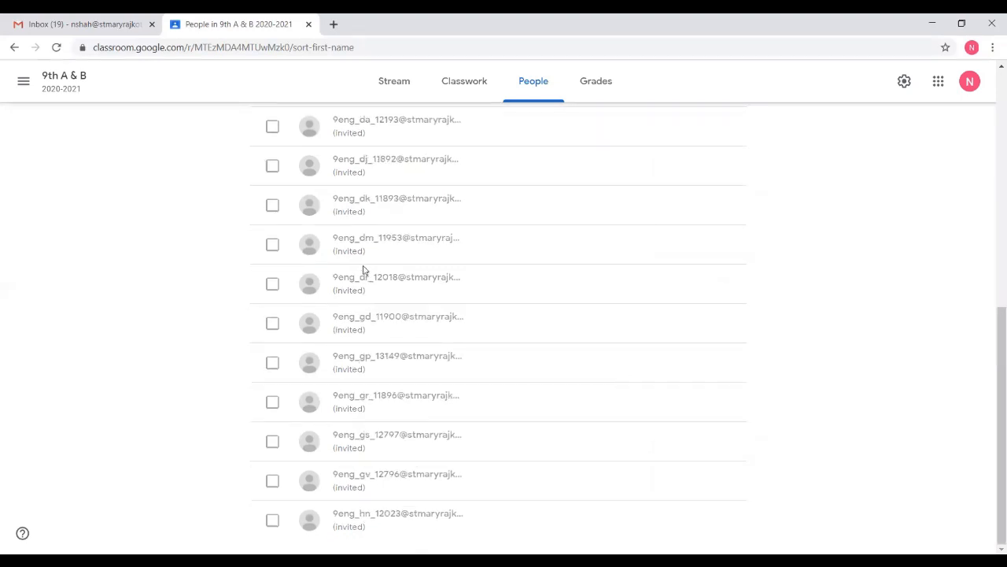
{"action": "scroll", "coordinate": [353, 235], "scroll_direction": "up", "scroll_amount": 6}
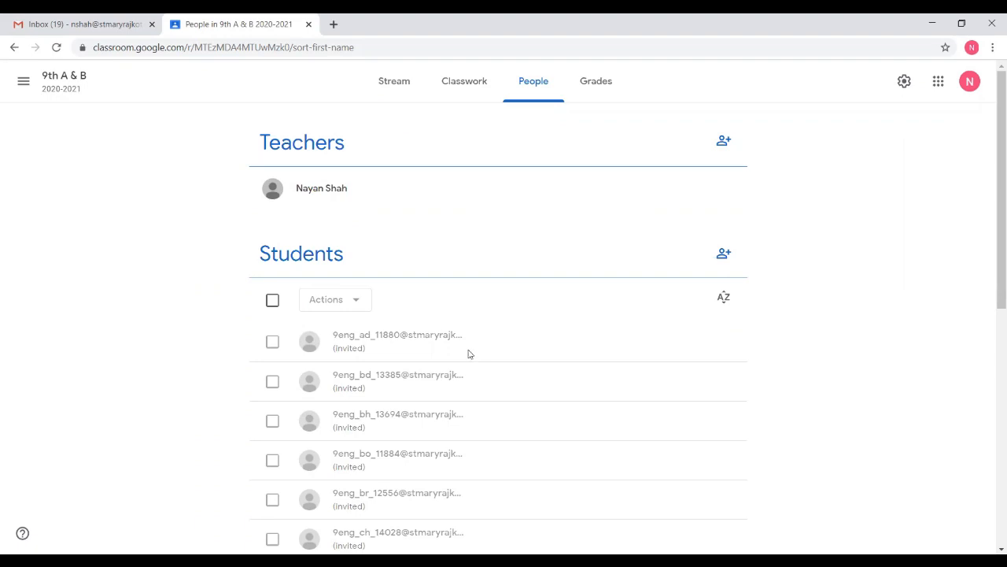
{"action": "scroll", "coordinate": [469, 351], "scroll_direction": "down", "scroll_amount": 10}
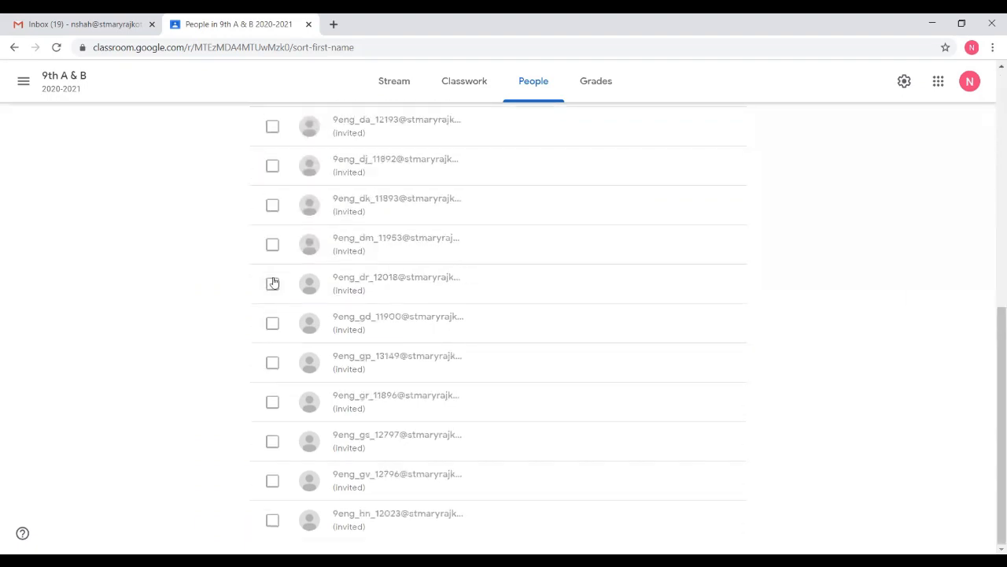
{"action": "scroll", "coordinate": [283, 308], "scroll_direction": "up", "scroll_amount": 10}
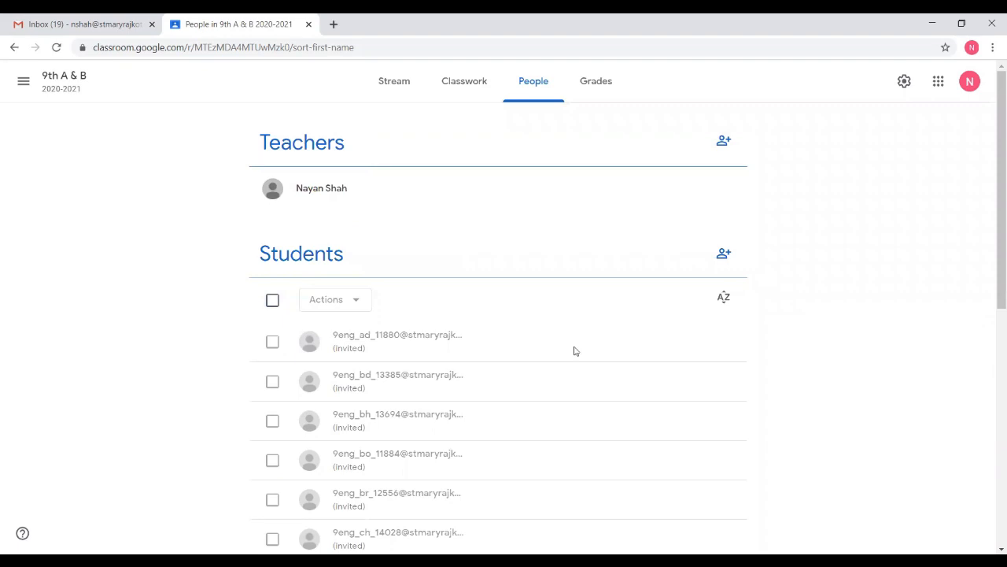
- Remove the third and fifth invited students from the class list
{"action": "scroll", "coordinate": [574, 349], "scroll_direction": "down", "scroll_amount": 3}
{"action": "left_click", "coordinate": [272, 223]}
{"action": "scroll", "coordinate": [275, 227], "scroll_direction": "up", "scroll_amount": 3}
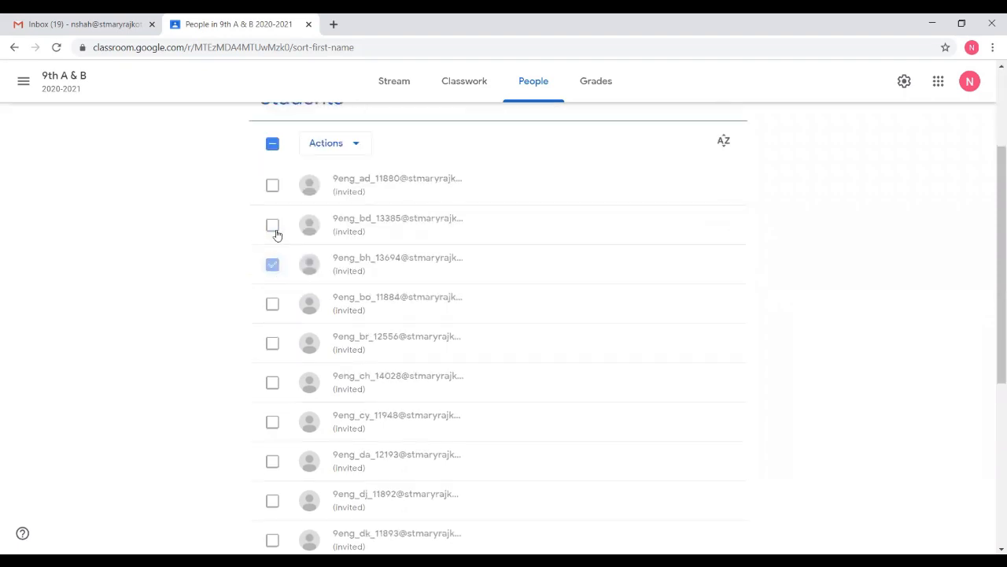
{"action": "left_click", "coordinate": [273, 498]}
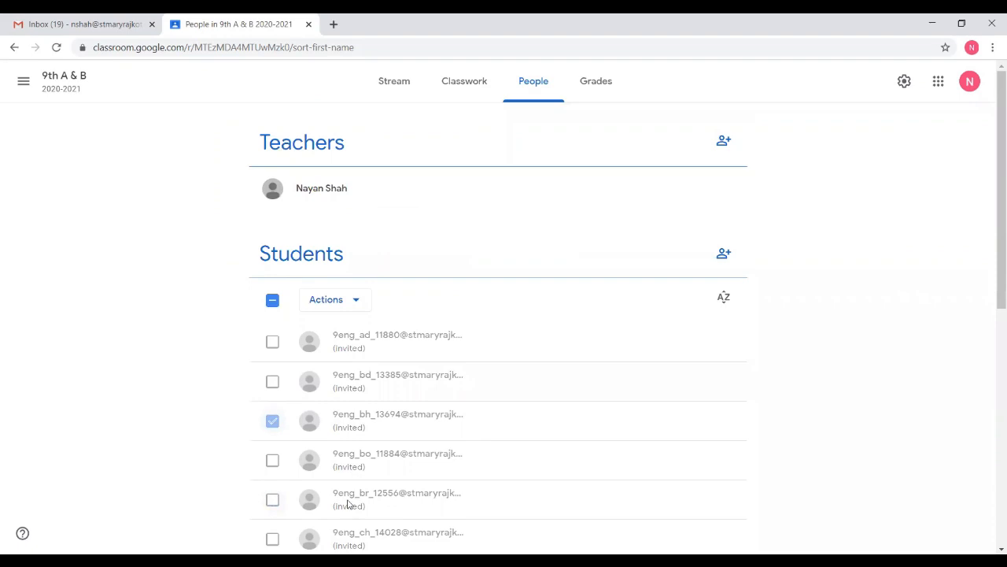
{"action": "left_click", "coordinate": [358, 304]}
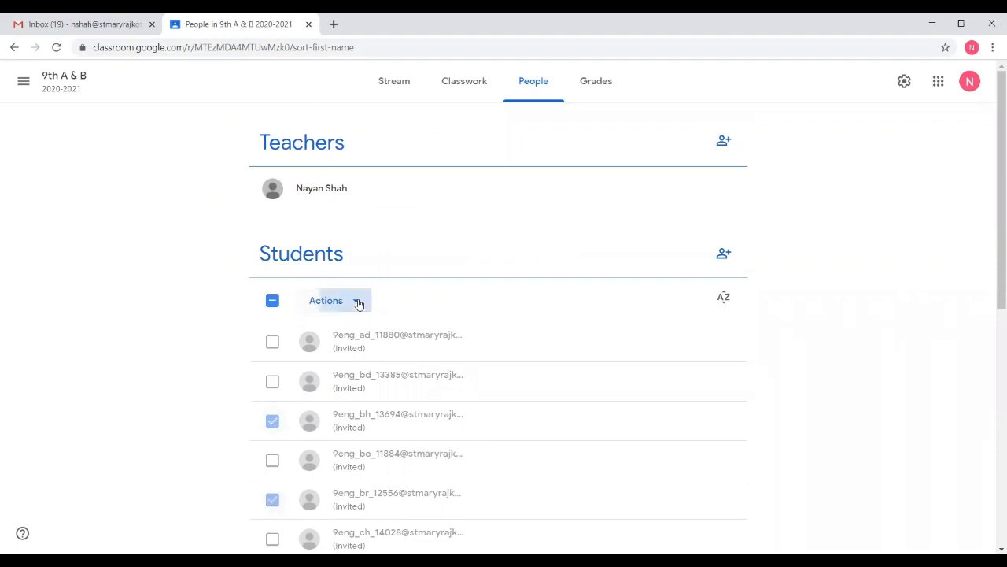
{"action": "left_click", "coordinate": [354, 364]}
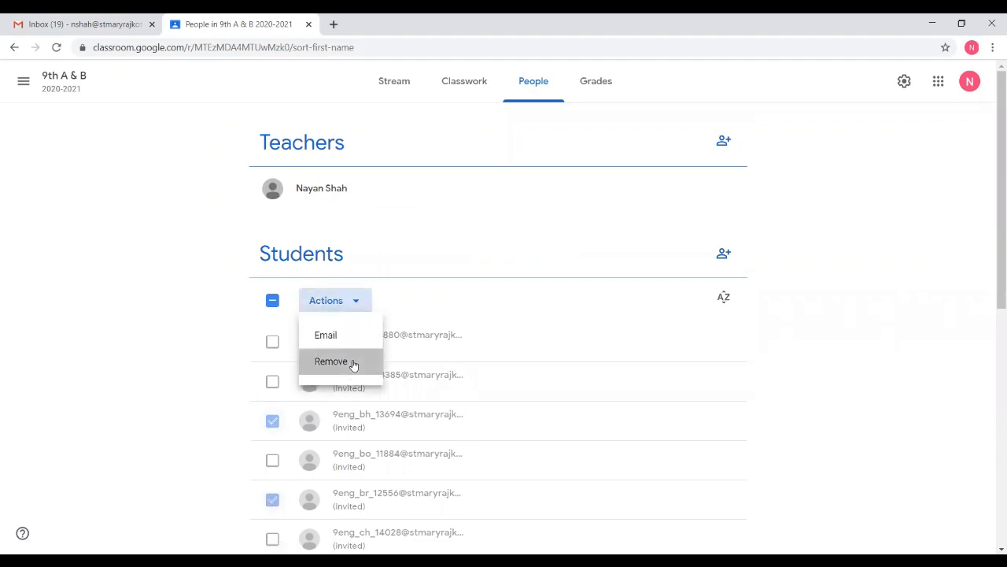
{"action": "left_click", "coordinate": [636, 367]}
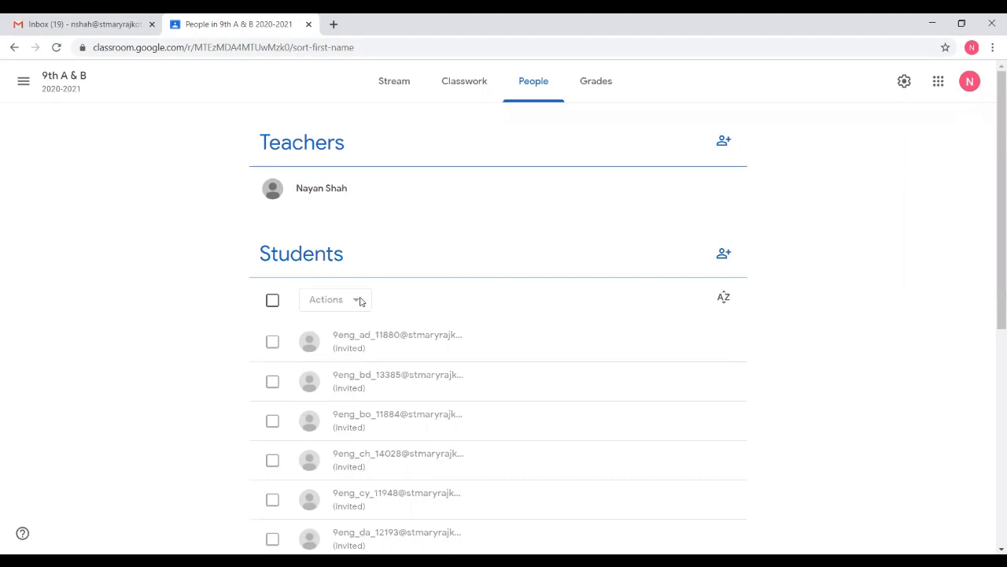
- View the bulk actions for the first and fourth invited students, clear the selection and return to the class stream
{"action": "left_click", "coordinate": [274, 344]}
{"action": "left_click", "coordinate": [272, 460]}
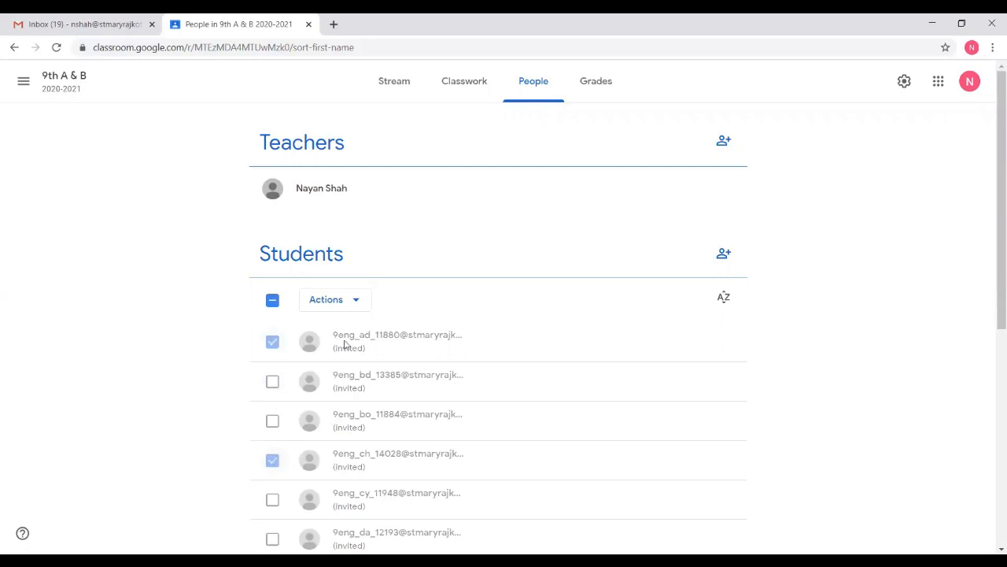
{"action": "left_click", "coordinate": [356, 303]}
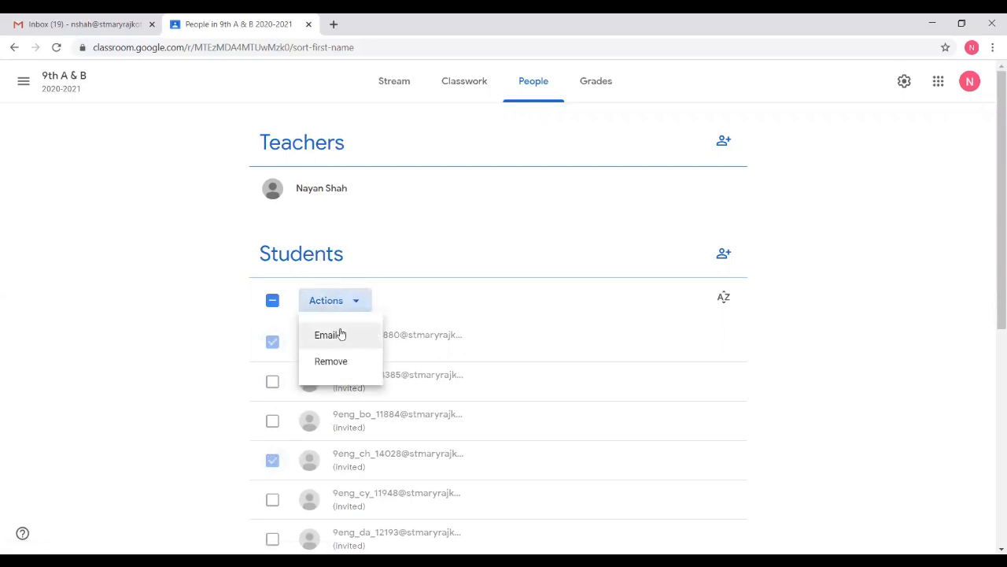
{"action": "left_click", "coordinate": [178, 348]}
{"action": "left_click", "coordinate": [272, 342]}
{"action": "left_click", "coordinate": [276, 305]}
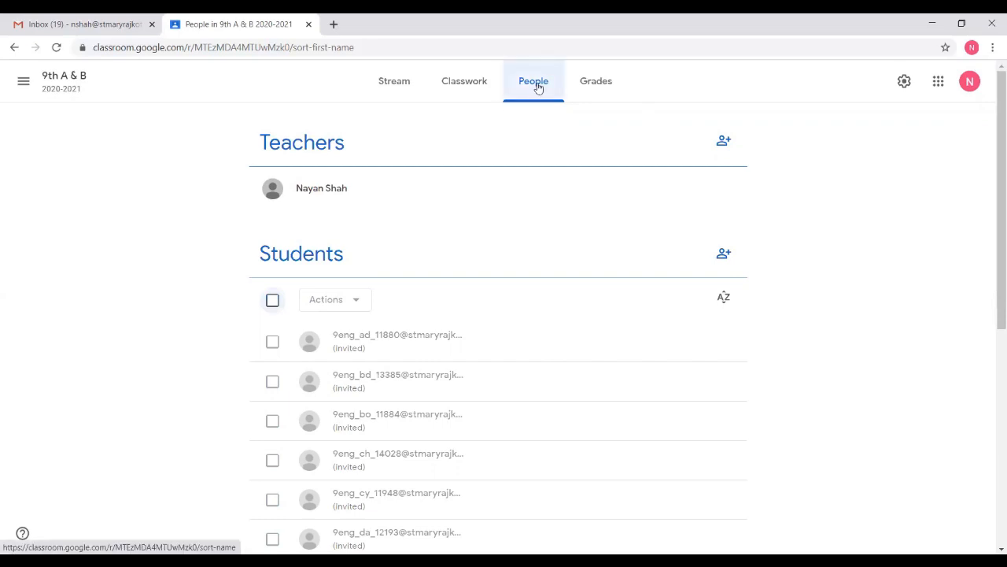
{"action": "left_click", "coordinate": [412, 91]}
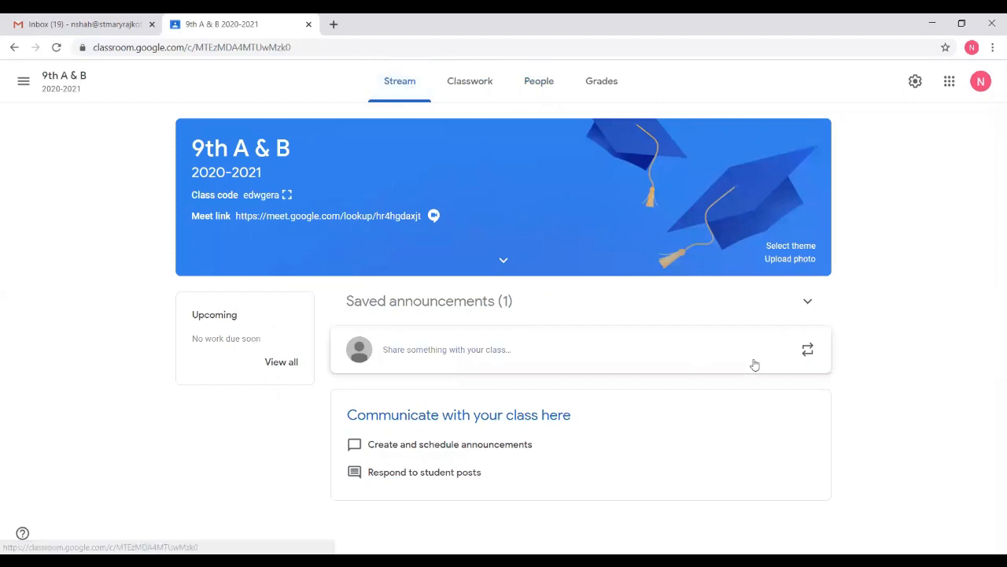